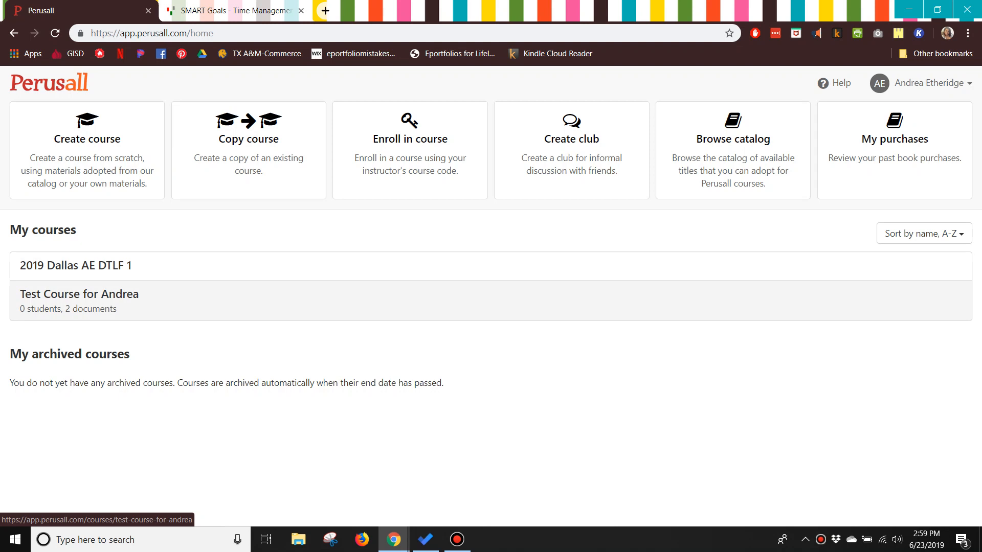
# - Open the Test Course for Andrea course
pyautogui.click(79, 294)
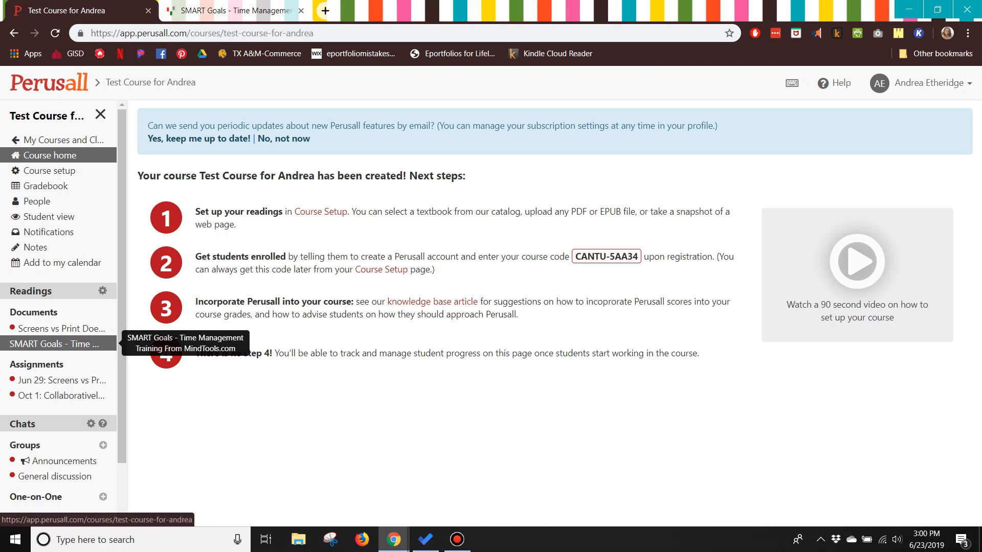
# - Read through the SMART Goals article on the original MindTools web page in the other tab
pyautogui.click(236, 11)
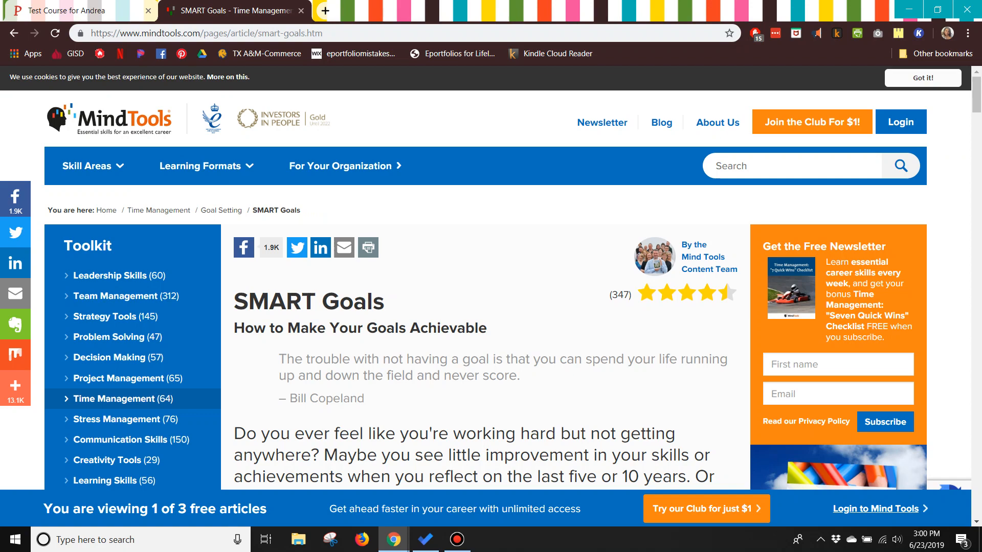
pyautogui.scroll(-5, 512, 279)
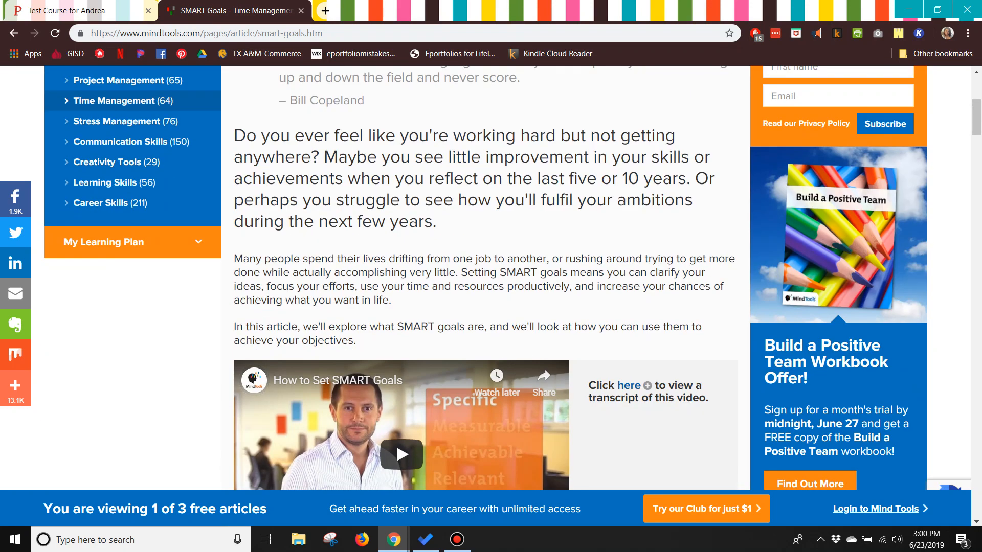
pyautogui.scroll(-2, 511, 279)
pyautogui.scroll(-4, 512, 279)
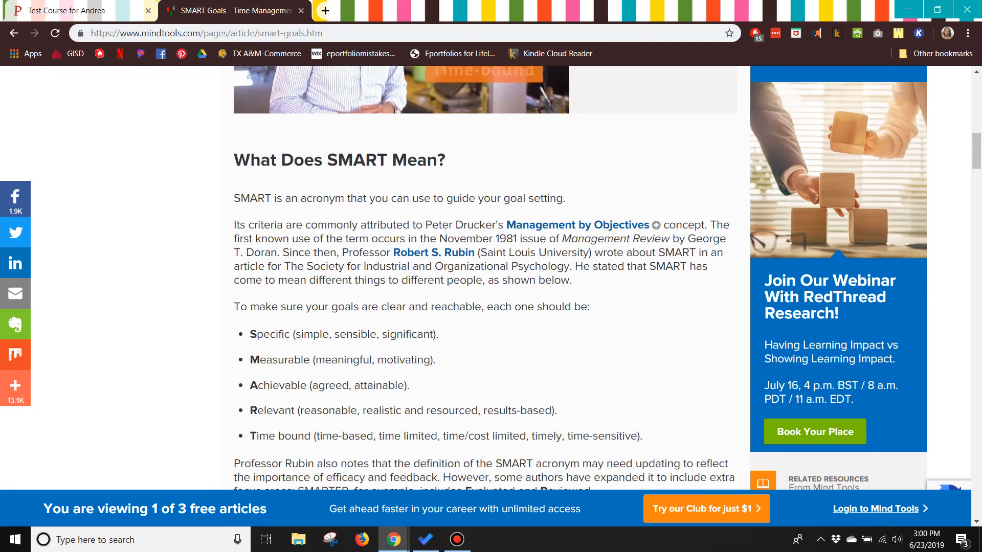
pyautogui.scroll(-20, 511, 279)
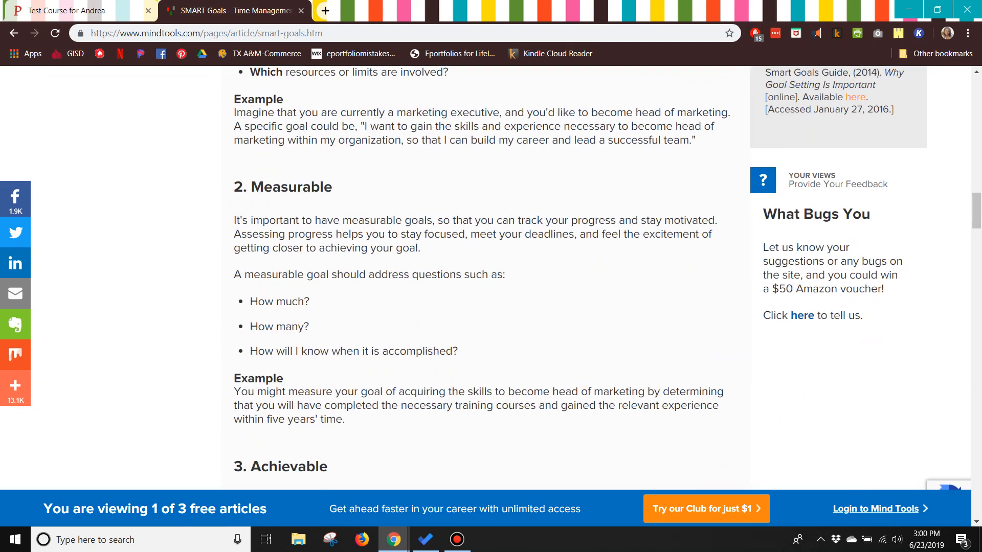
pyautogui.scroll(-20, 511, 279)
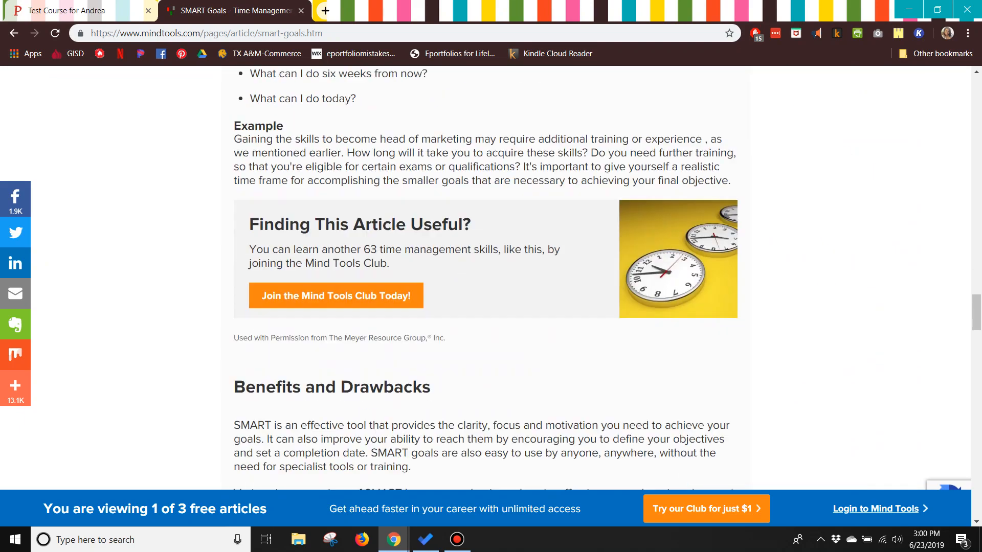
pyautogui.scroll(20, 511, 279)
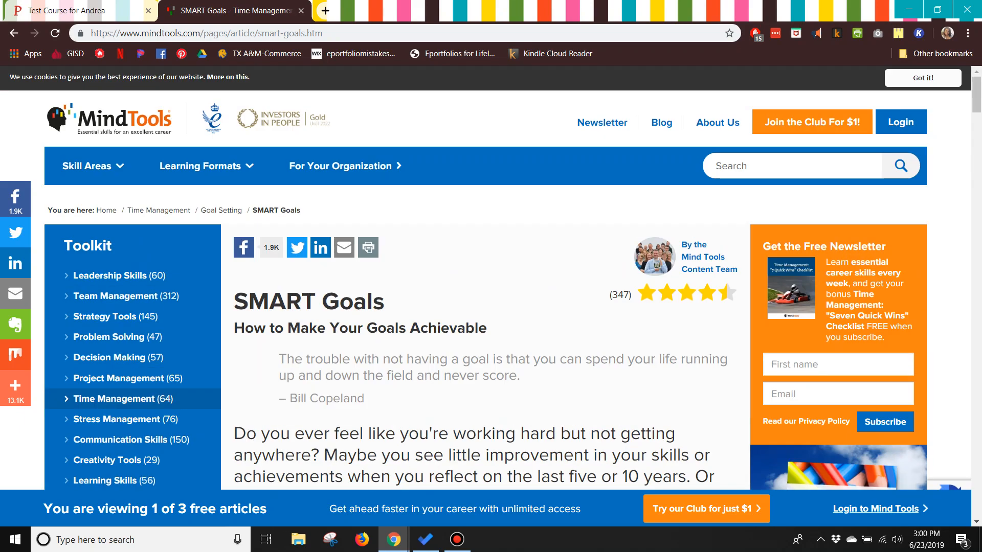
pyautogui.click(76, 11)
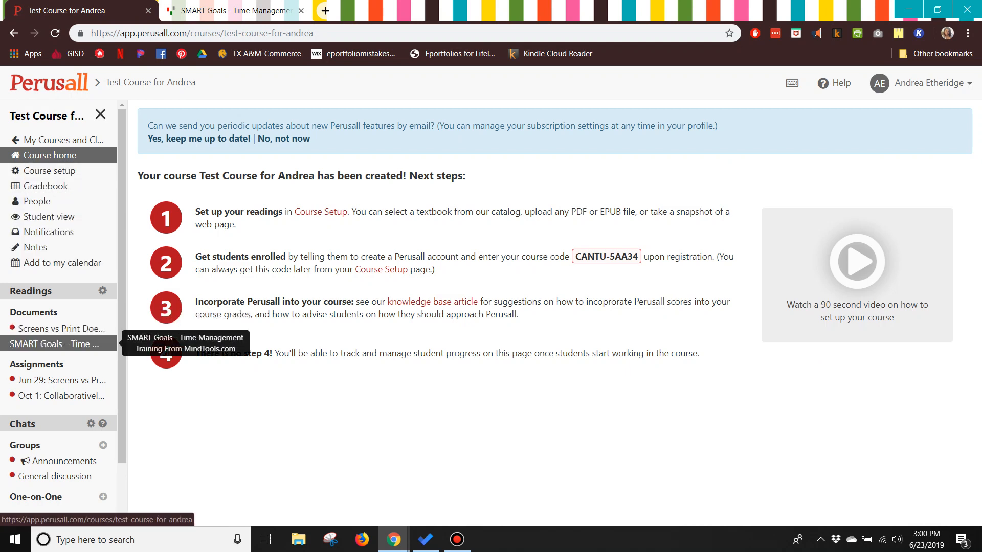
# - Open the SMART Goals reading in the course and compare it with the original web page
pyautogui.click(51, 344)
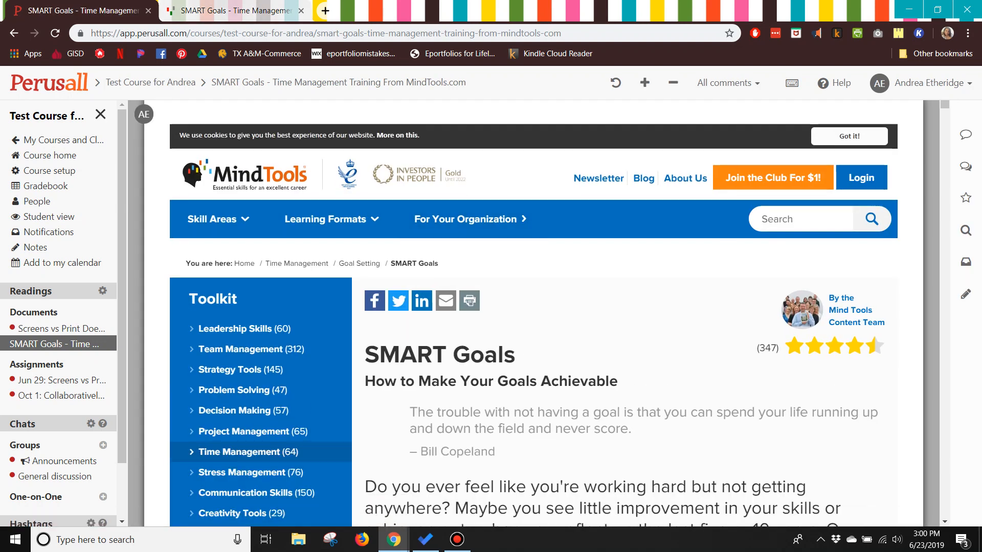
pyautogui.click(236, 11)
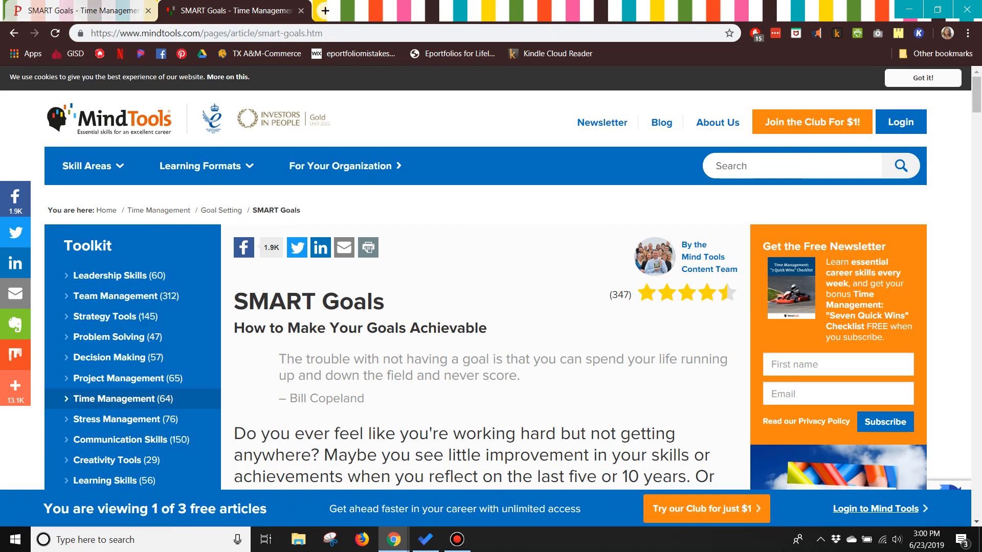
pyautogui.click(82, 11)
pyautogui.scroll(-2, 534, 307)
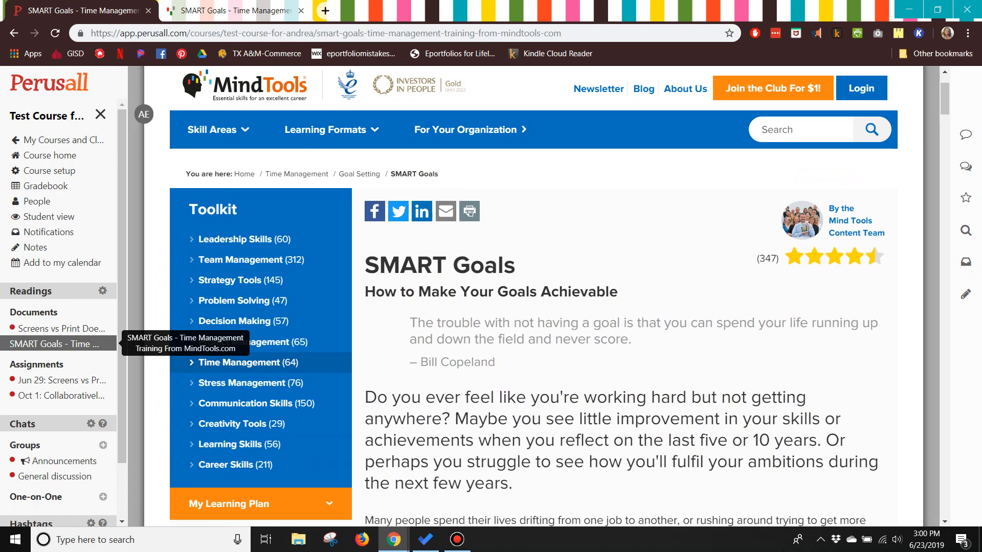
pyautogui.scroll(-4, 533, 307)
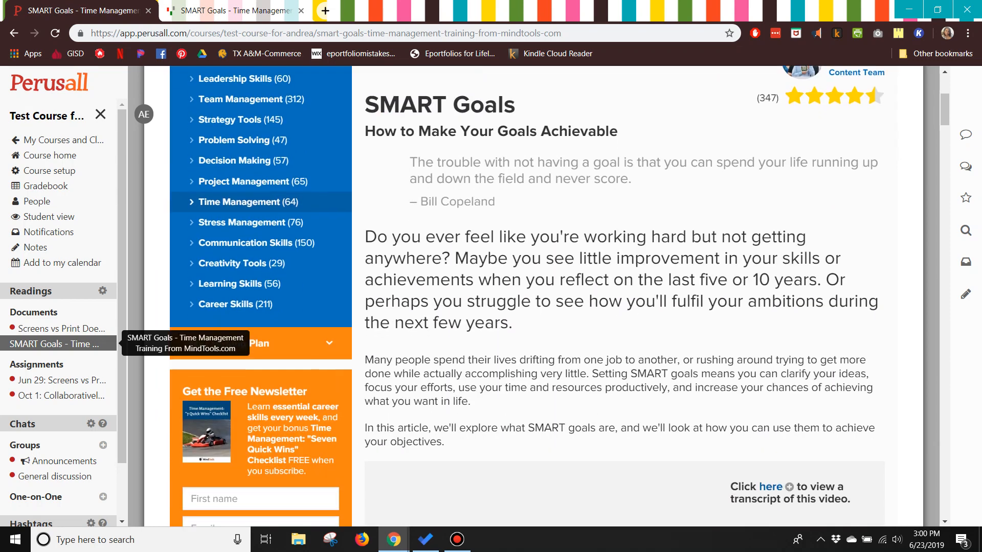
pyautogui.scroll(3, 534, 307)
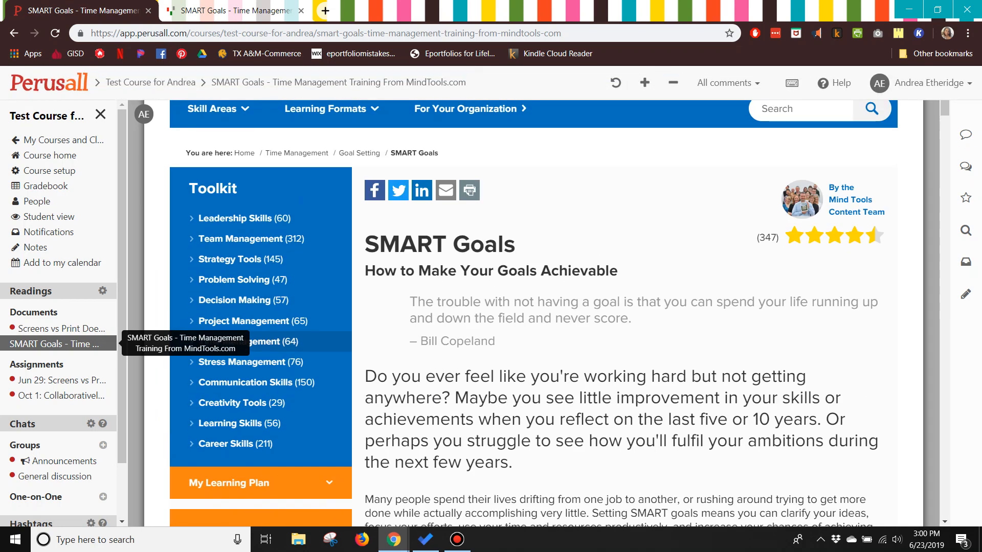
# - Open the current conversation panel and the all conversations list for the reading
pyautogui.click(965, 135)
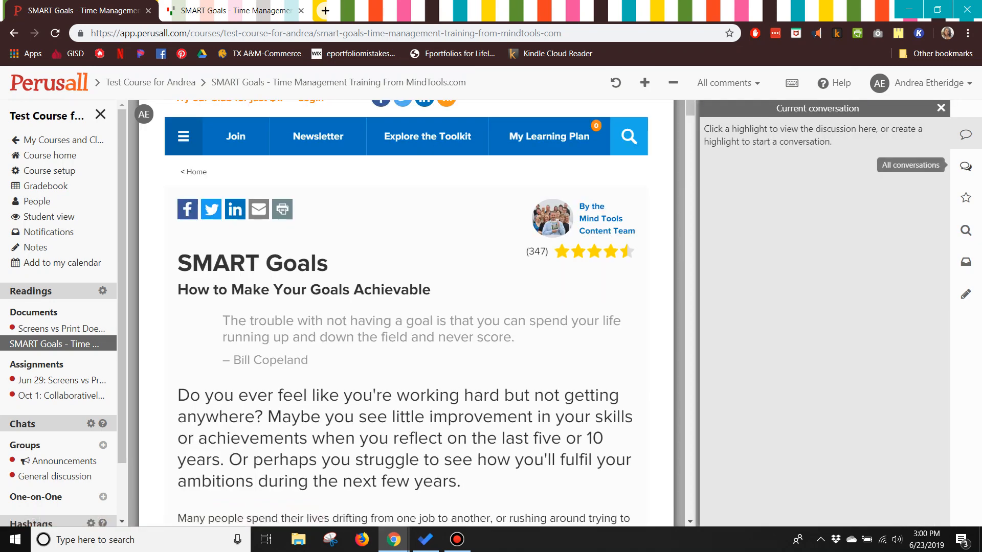
pyautogui.click(965, 166)
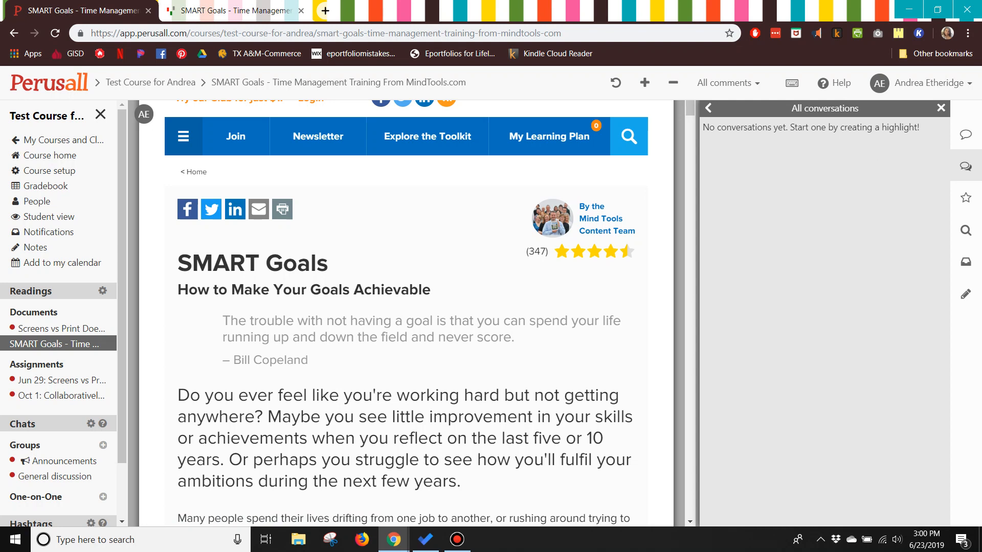
# - Highlight the opening question sentence and post the comment "I wish I never felt this way!" on it
pyautogui.moveTo(179, 395); pyautogui.dragTo(263, 417)
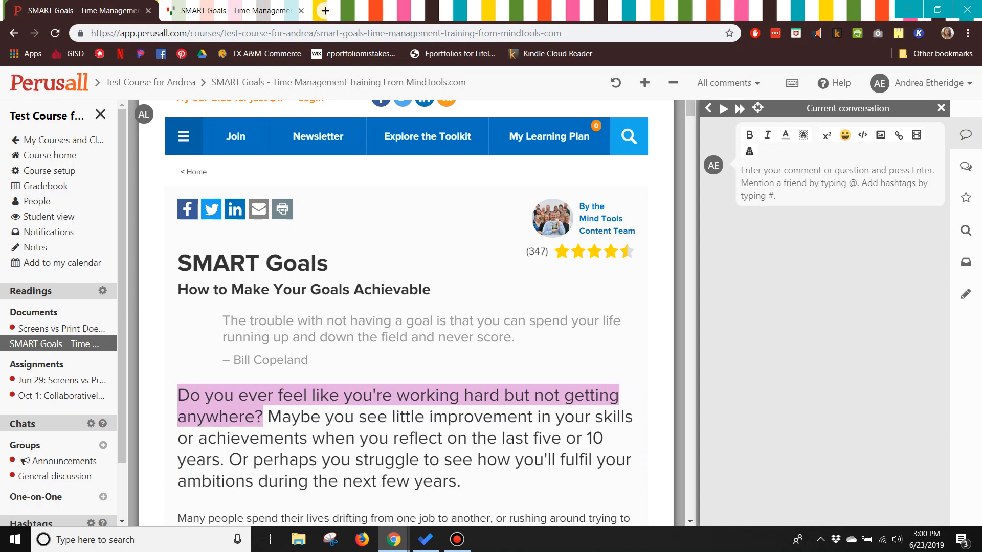
pyautogui.write('I wish I')
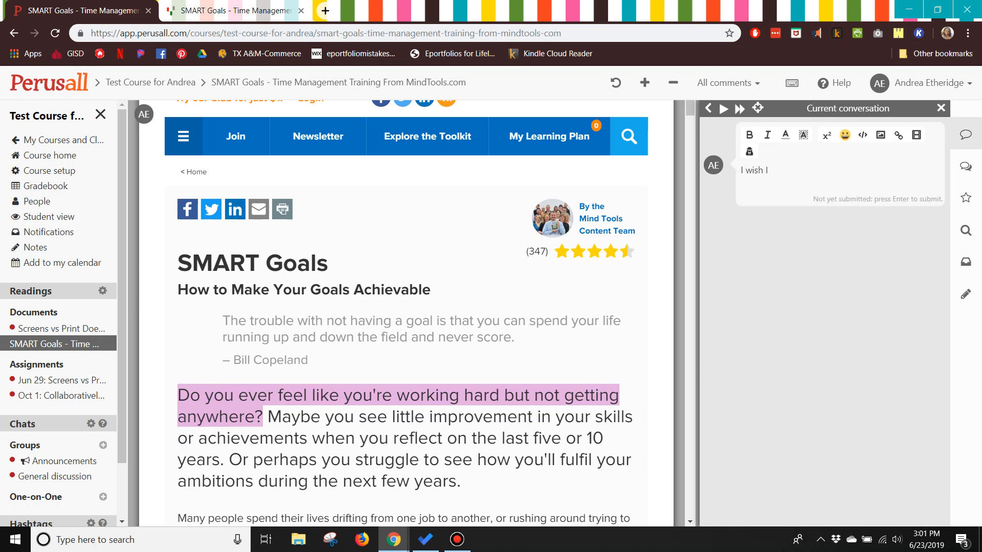
pyautogui.write(' never felt this way!')
pyautogui.click(844, 134)
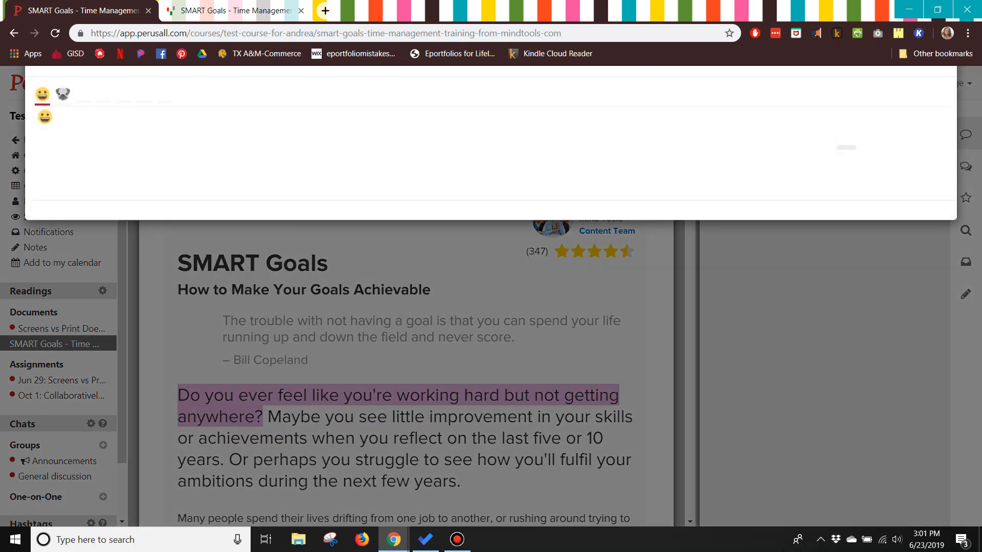
pyautogui.click(943, 101)
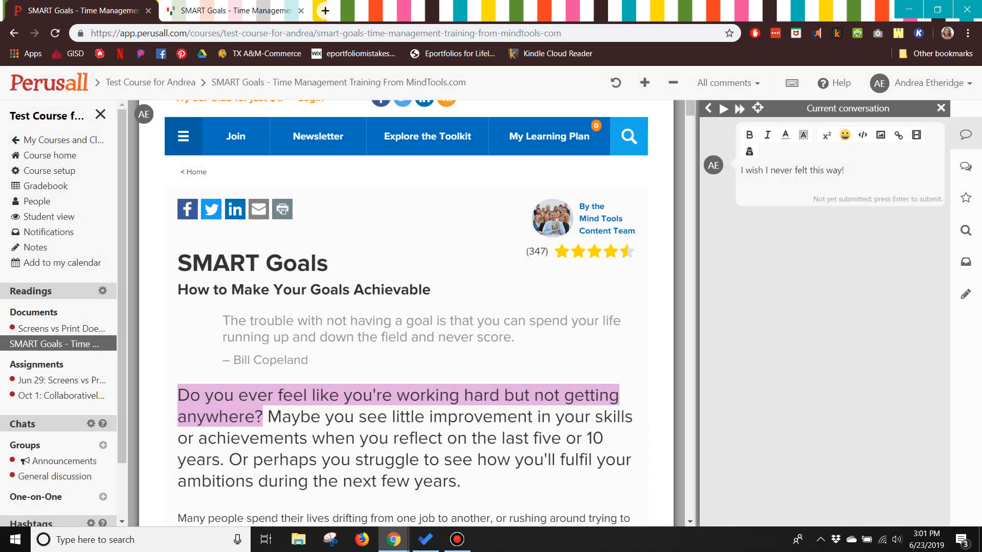
pyautogui.press('Return')
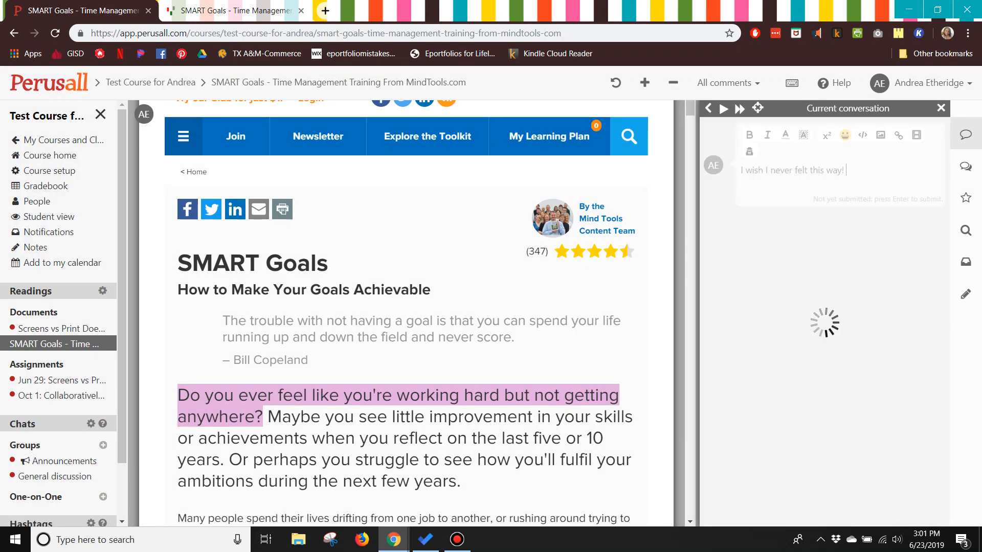
# - Highlight "What do I want to accomplish?" under Specific and post the question "How do you decide this?"
pyautogui.scroll(-15, 406, 312)
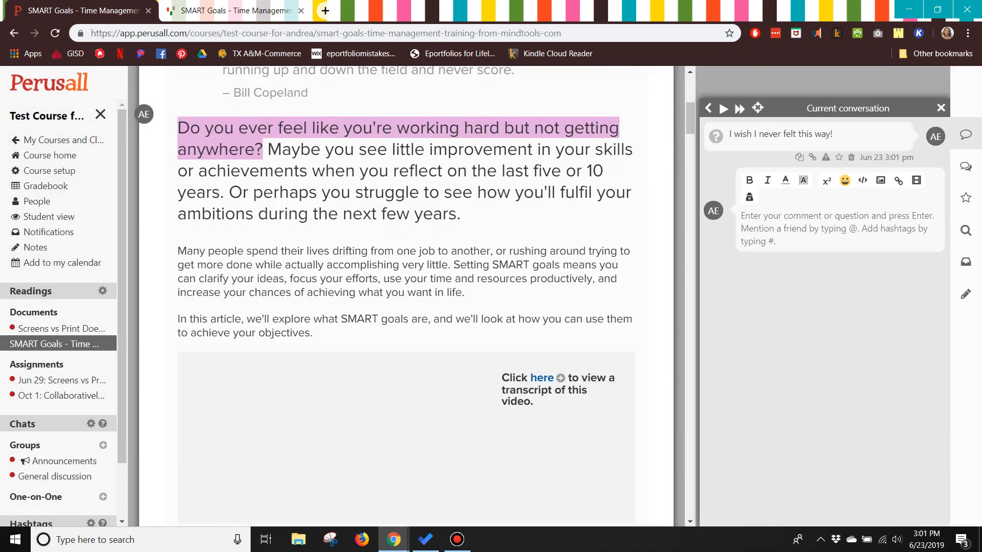
pyautogui.scroll(-1, 406, 313)
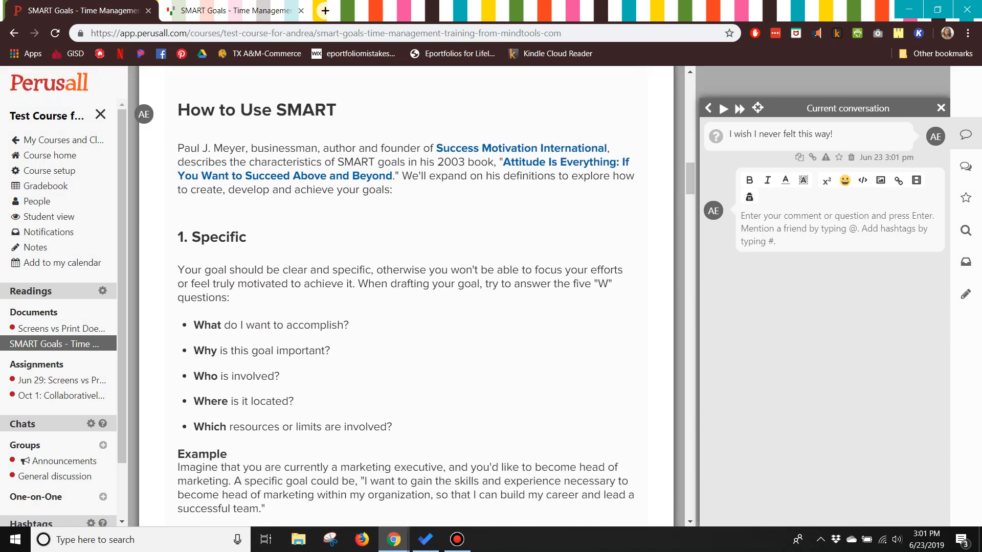
pyautogui.moveTo(349, 326); pyautogui.dragTo(193, 326)
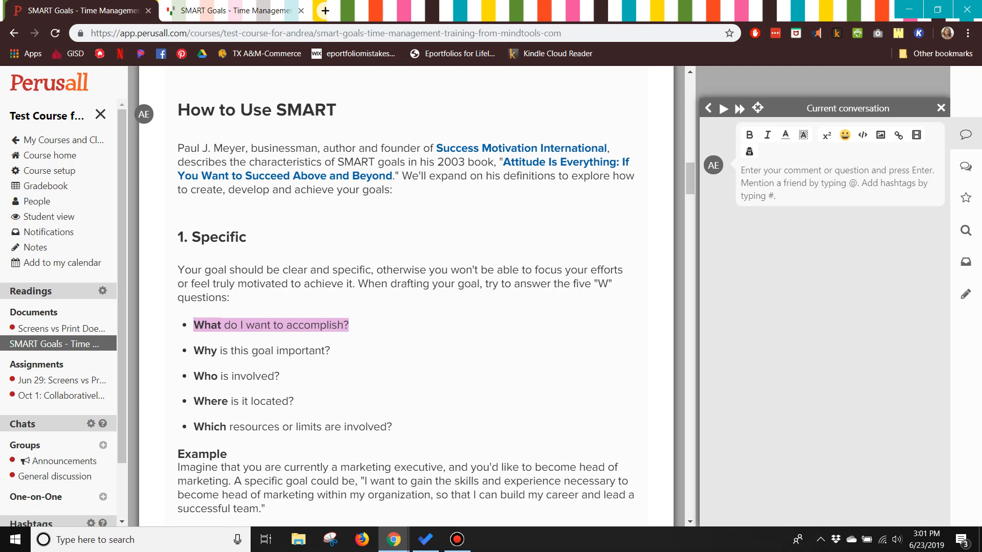
pyautogui.write('How ')
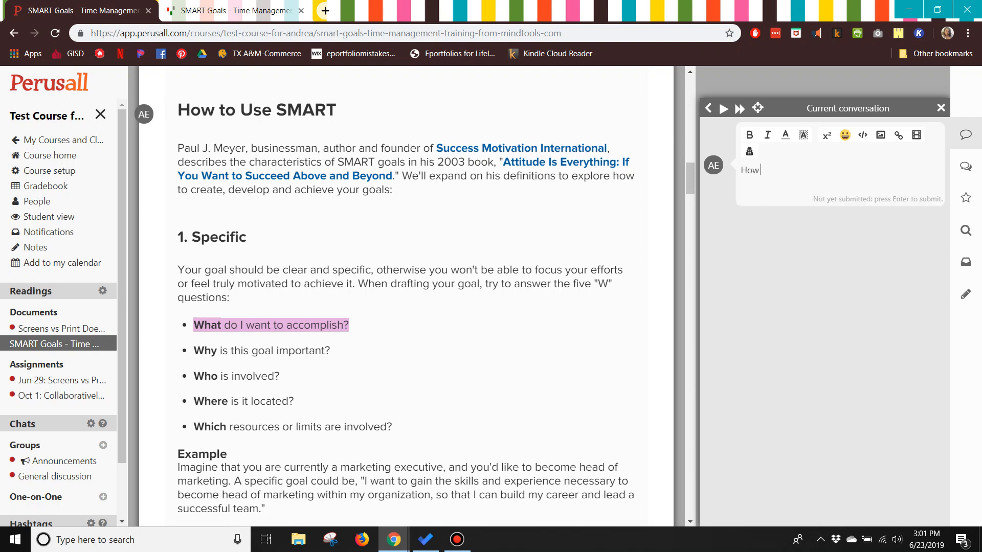
pyautogui.write('do you decide this?')
pyautogui.press('Return')
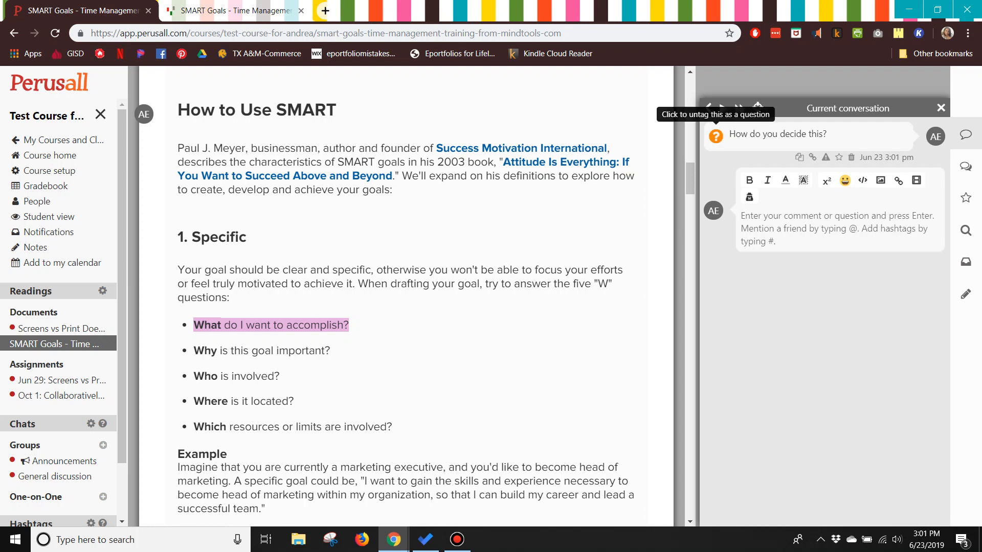
# - Open the course gradebook and review its grading requirements
pyautogui.scroll(-7, 409, 307)
pyautogui.scroll(6, 409, 307)
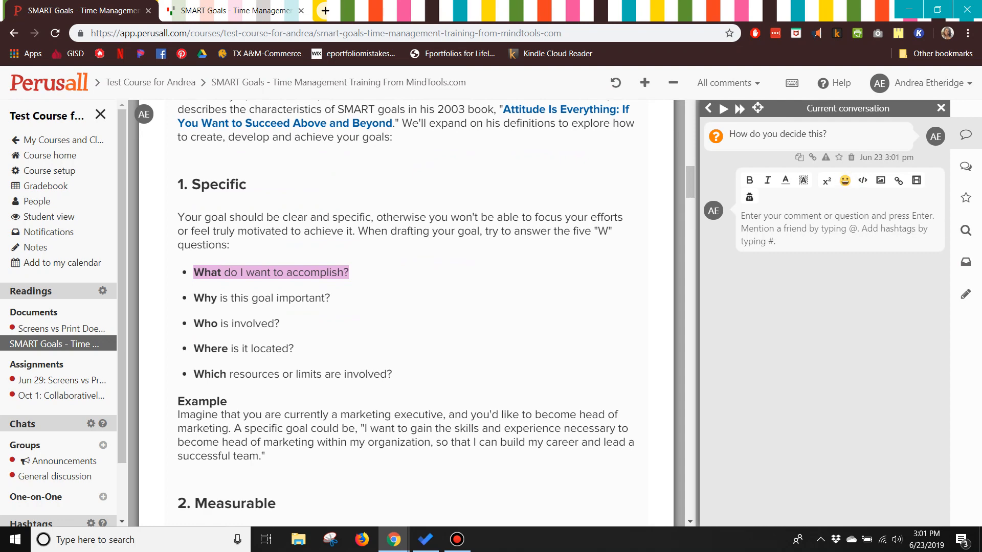
pyautogui.scroll(12, 407, 312)
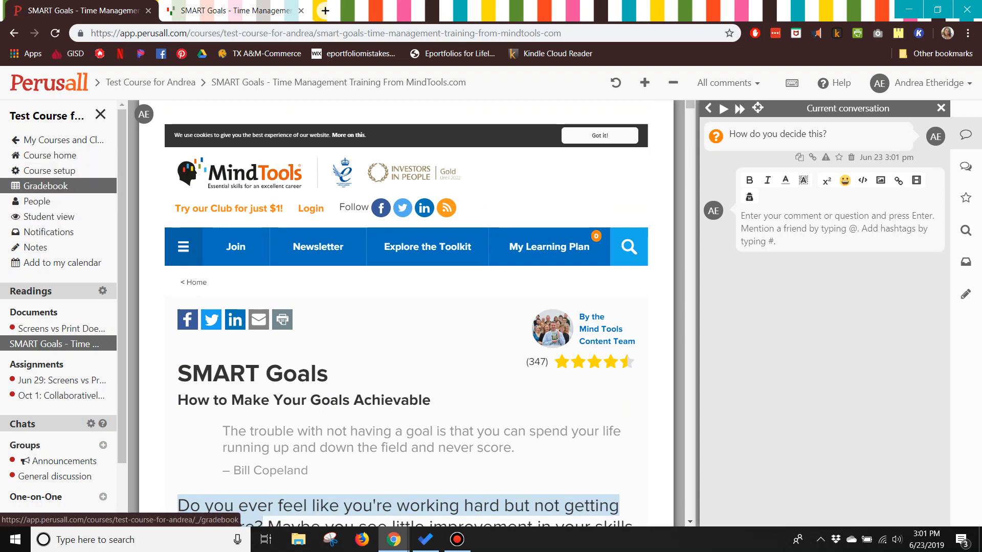
pyautogui.click(45, 185)
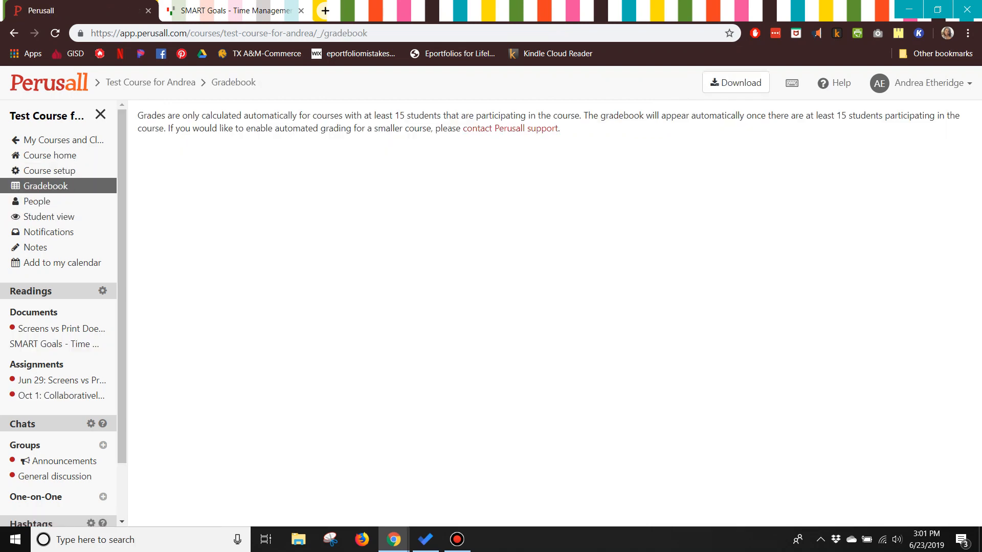
pyautogui.doubleClick(399, 116)
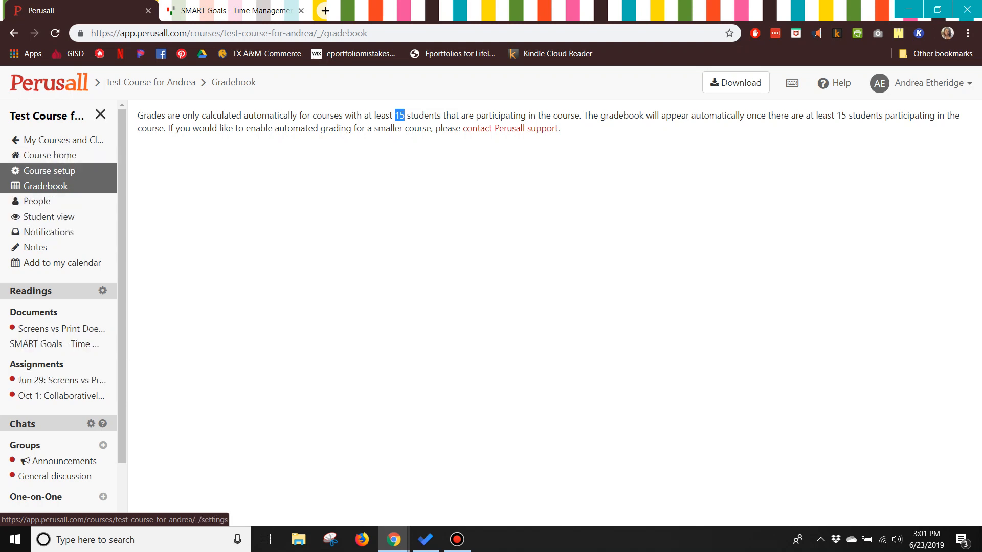
# - Browse the course setup tabs: General, Readings with its Add options, Chats, Hashtags and Access
pyautogui.click(49, 171)
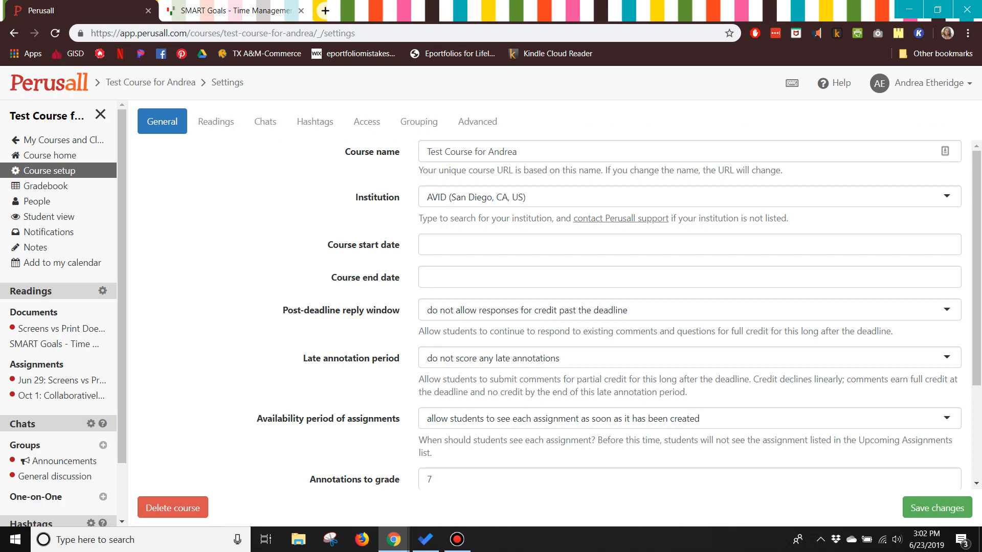
pyautogui.scroll(-3, 552, 307)
pyautogui.scroll(3, 552, 307)
pyautogui.click(216, 121)
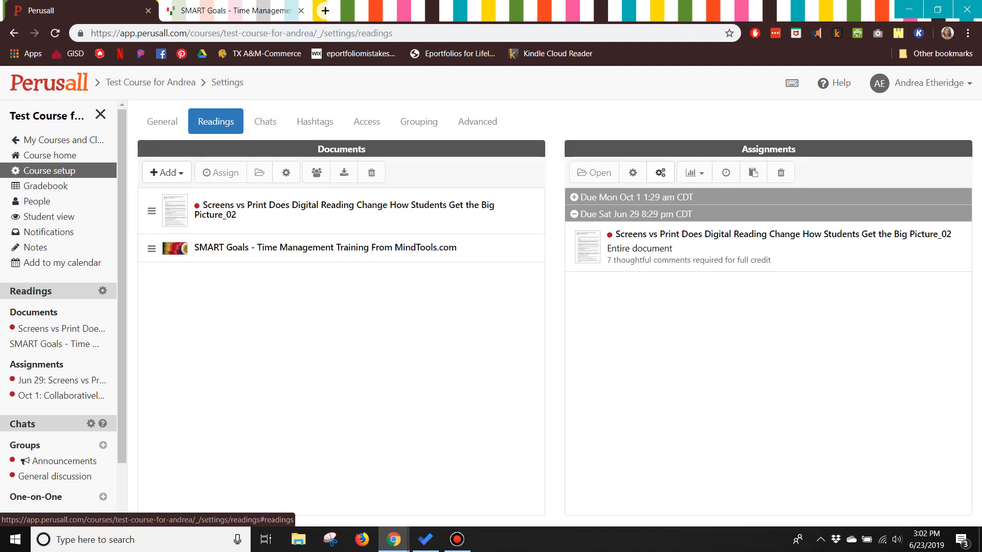
pyautogui.click(166, 172)
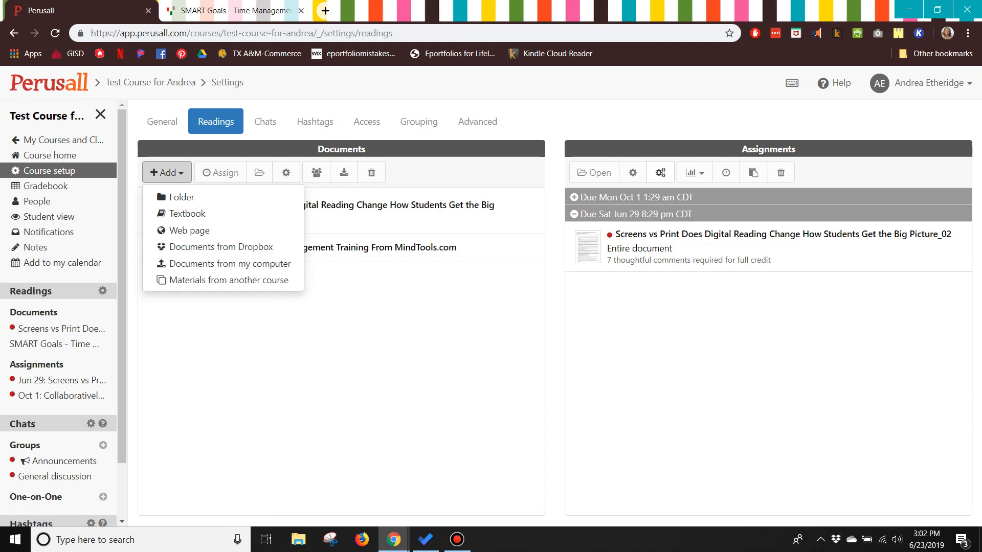
pyautogui.click(265, 121)
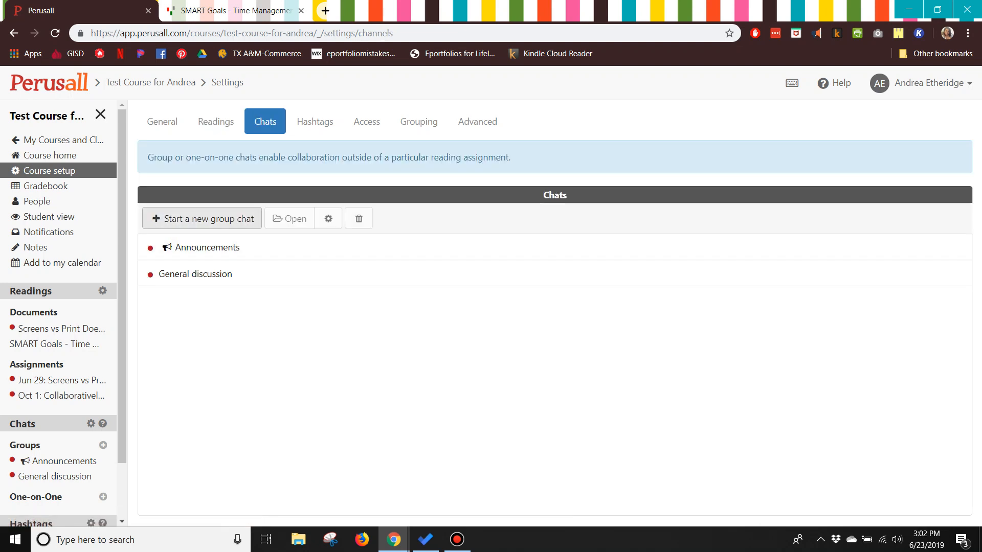
pyautogui.click(314, 121)
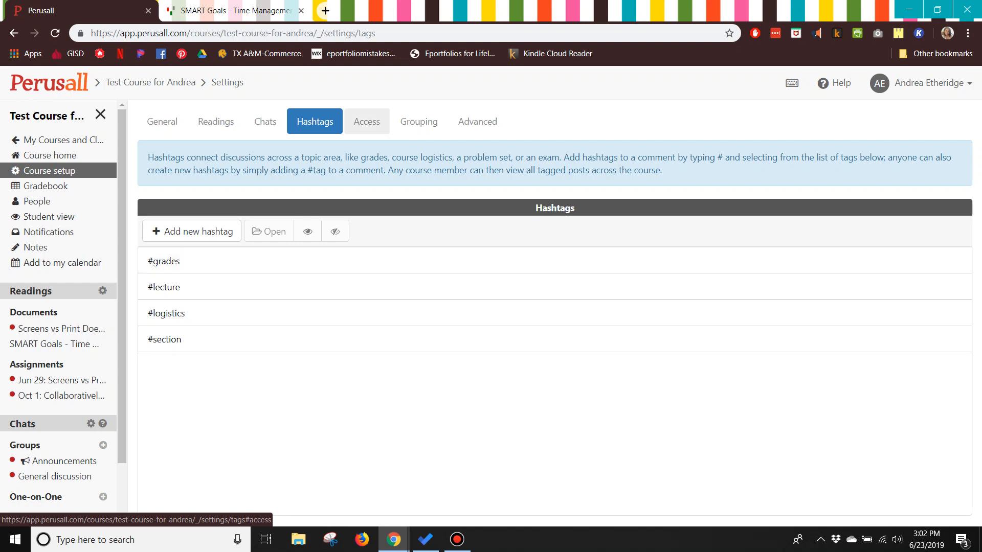
pyautogui.click(367, 122)
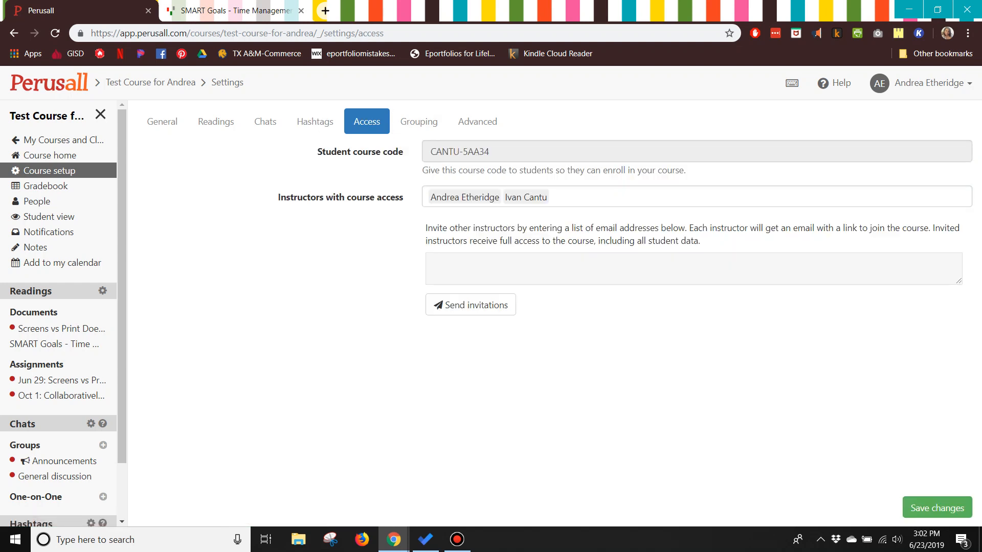
# - Review the Grouping and Advanced tabs of the course setup, scrolling through the advanced scoring options
pyautogui.click(419, 121)
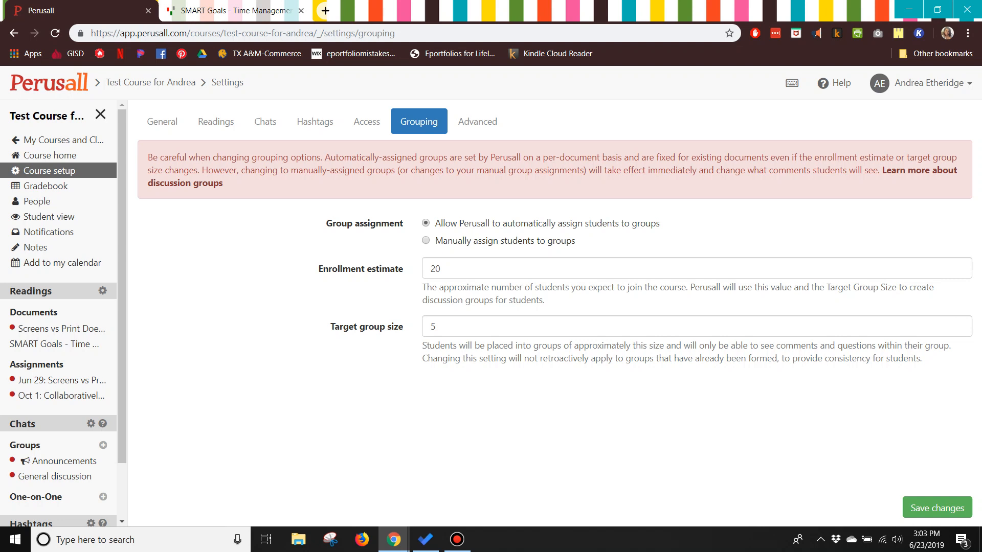
pyautogui.click(477, 122)
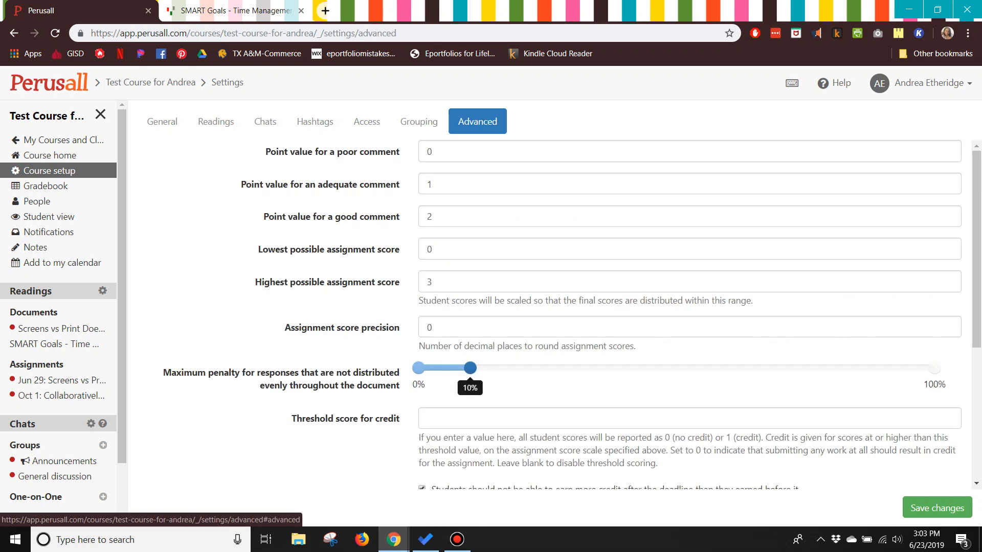
pyautogui.scroll(-3, 558, 312)
pyautogui.scroll(3, 557, 312)
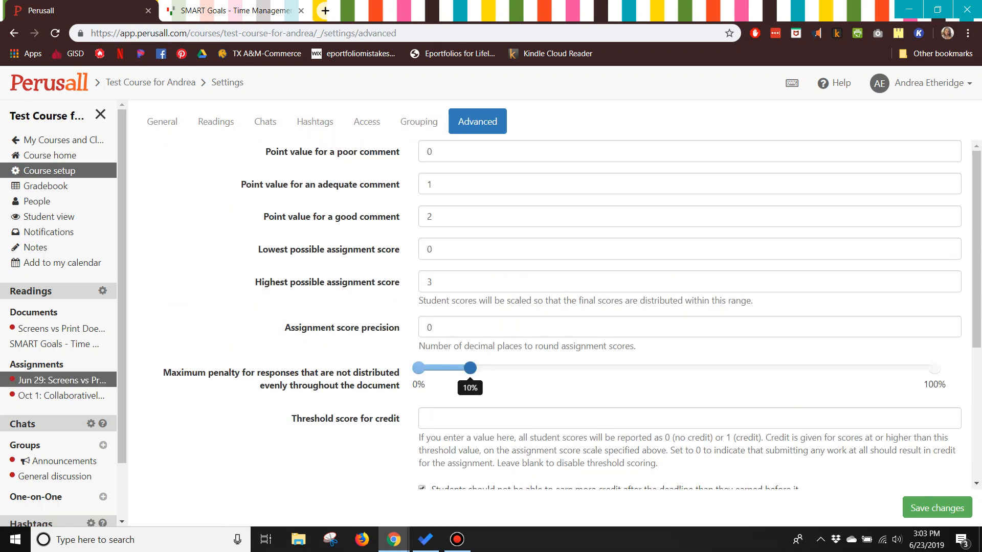
pyautogui.scroll(-1, 61, 381)
pyautogui.scroll(1, 62, 381)
pyautogui.scroll(-5, 557, 312)
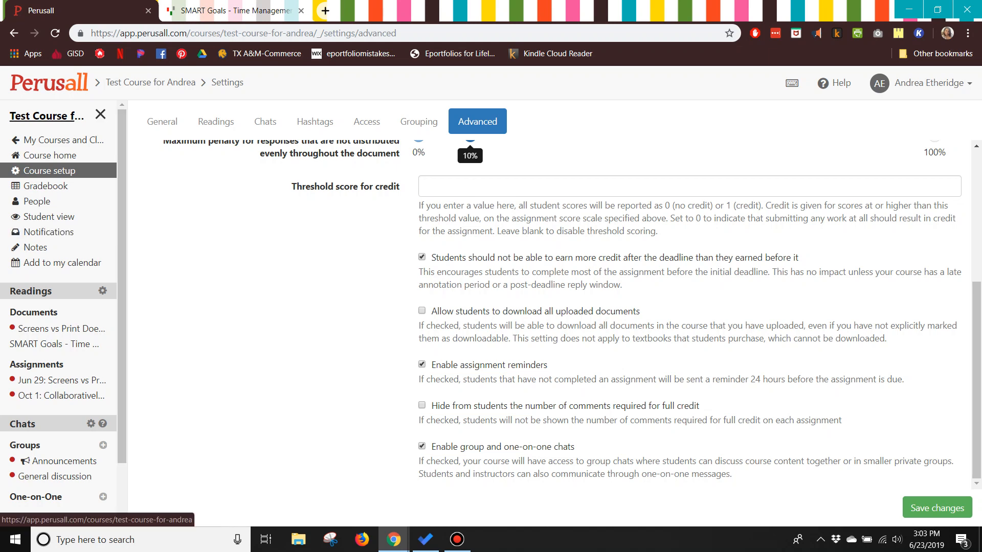
# - Go back through the course home to My Courses and open the 2019 Dallas AE DTLF 1 course
pyautogui.click(50, 155)
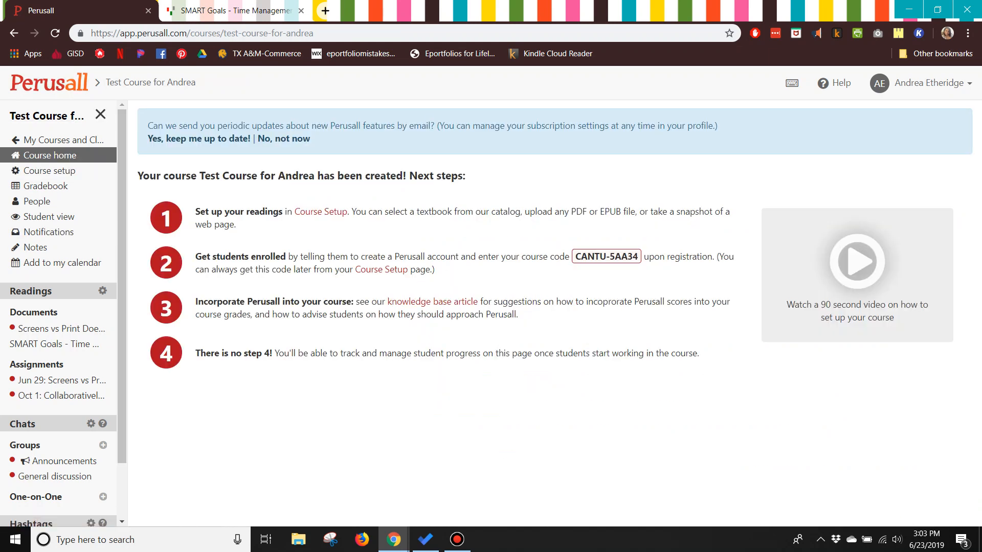
pyautogui.click(100, 115)
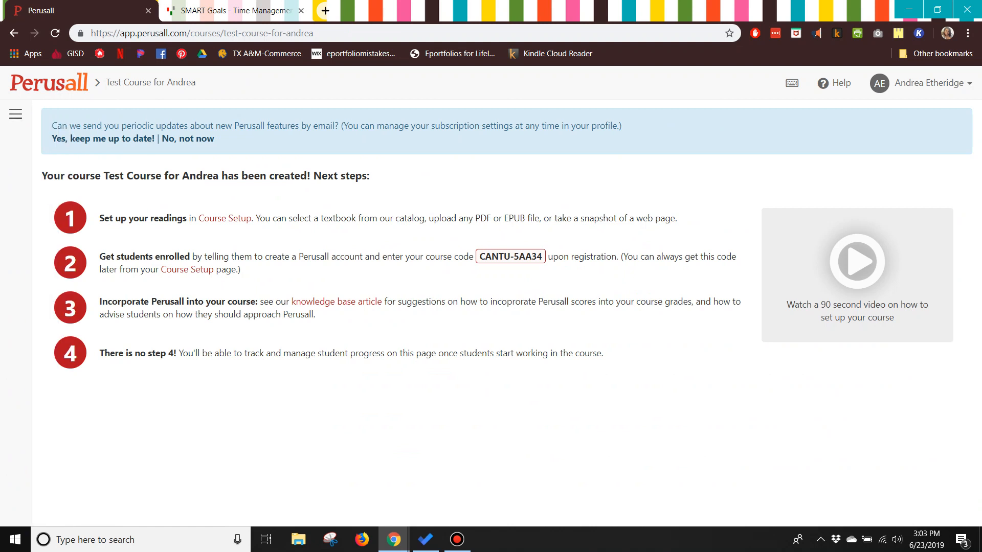
pyautogui.click(16, 114)
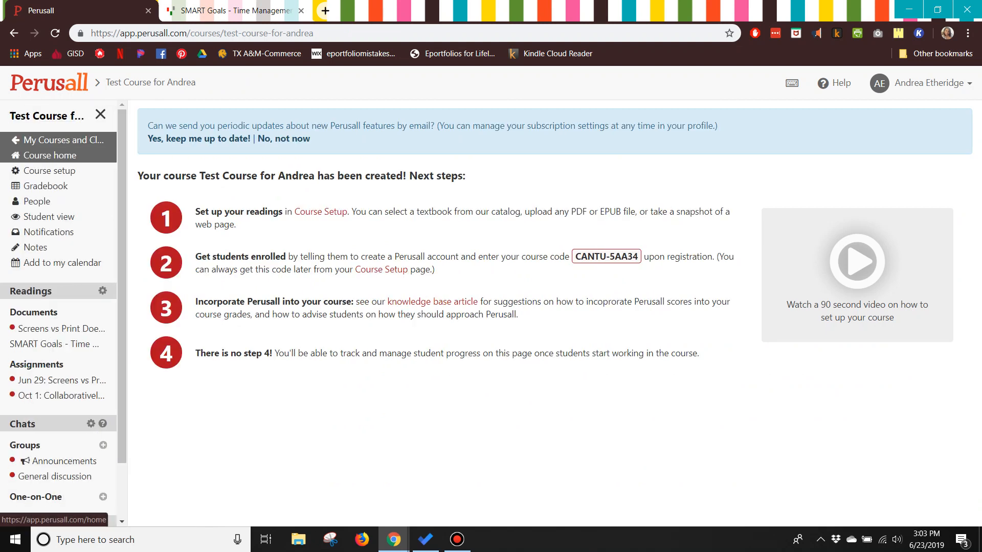
pyautogui.click(56, 139)
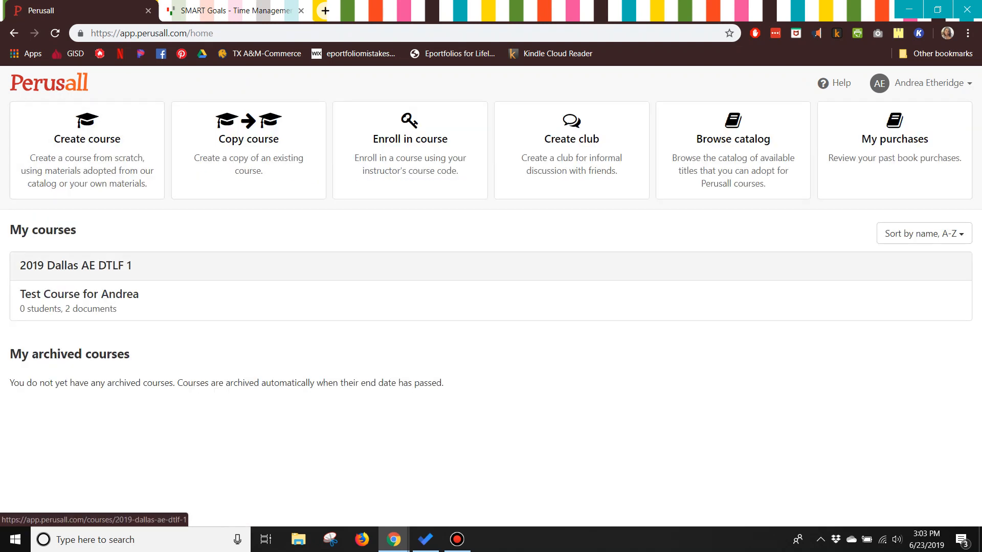
pyautogui.click(76, 265)
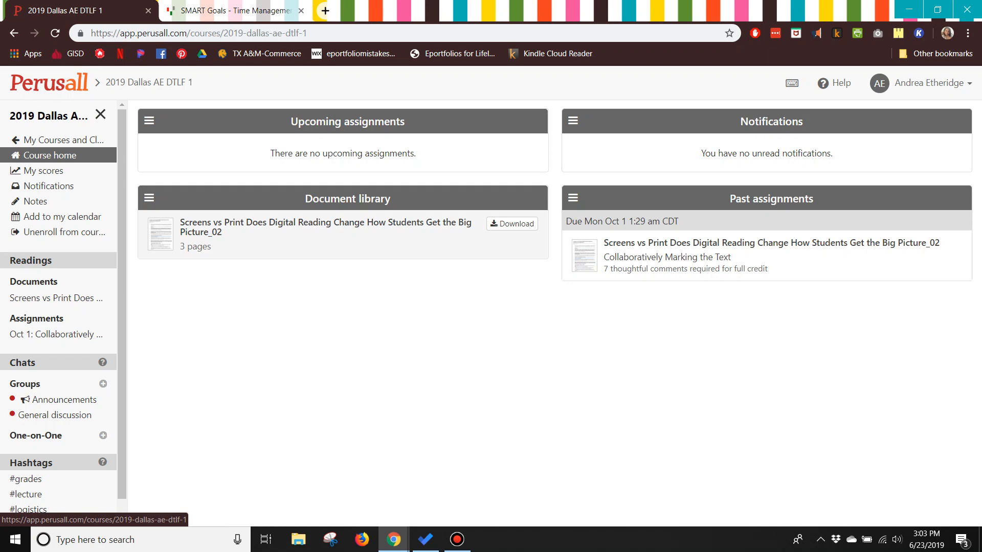
# - Open the Screens vs Print reading and view the conversation on the highlighted word "There's"
pyautogui.click(325, 223)
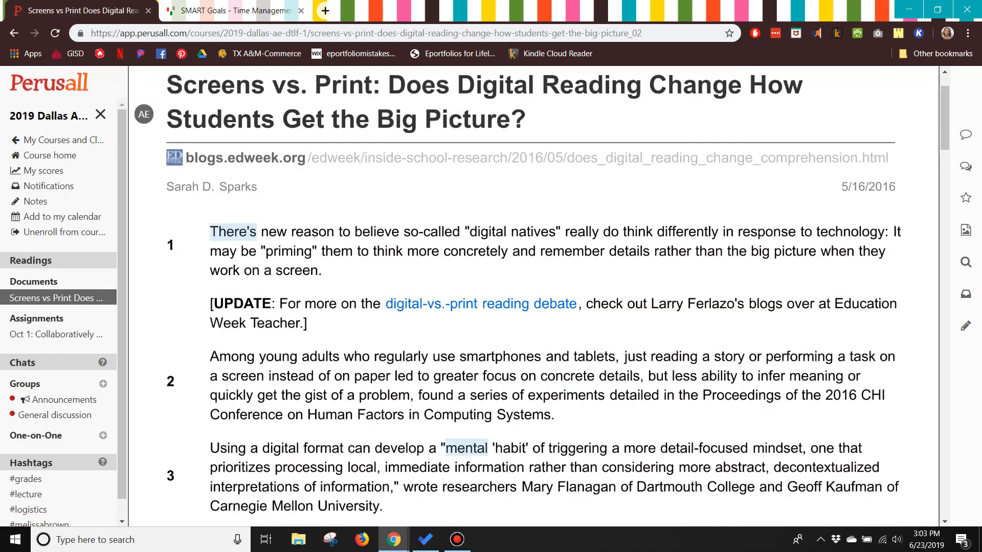
pyautogui.scroll(-5, 553, 306)
pyautogui.scroll(5, 553, 306)
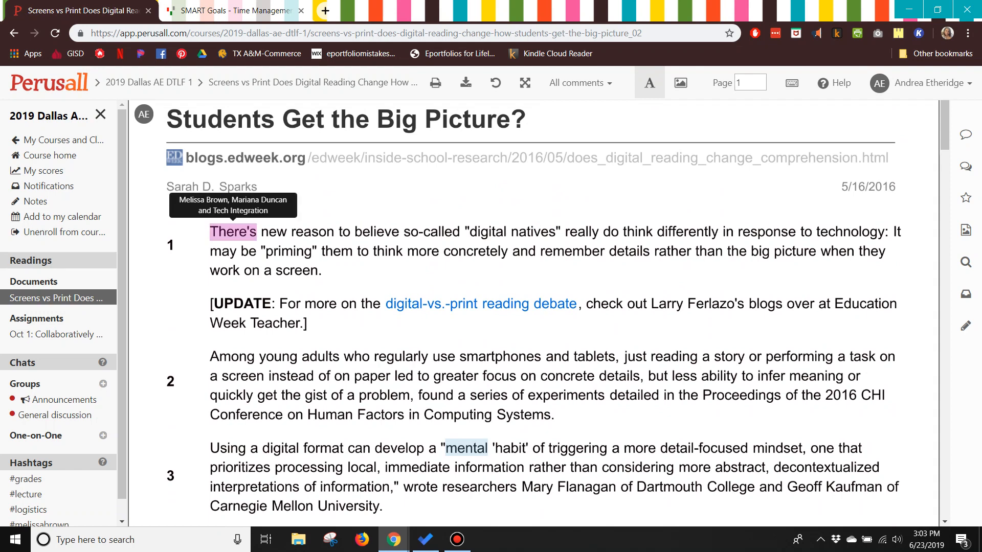
pyautogui.click(232, 232)
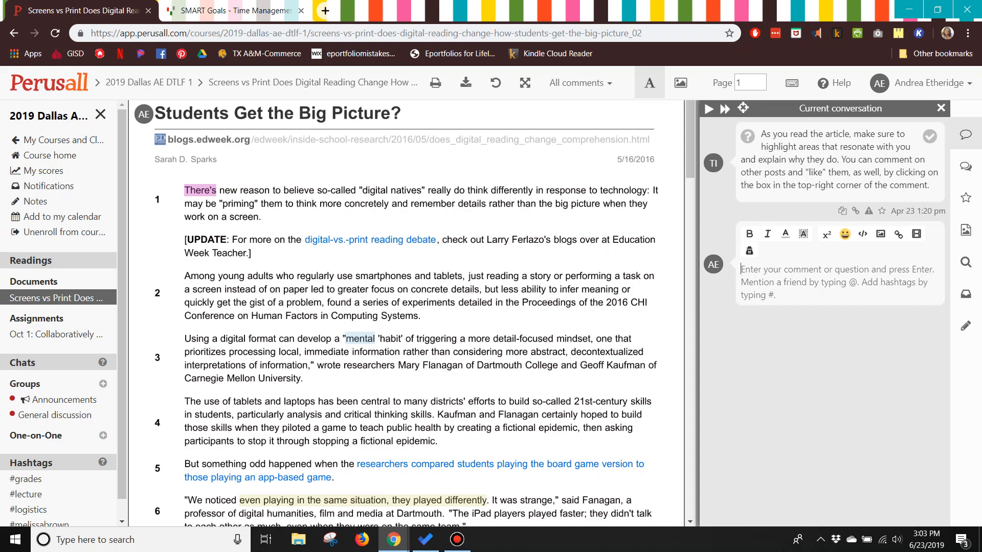
# - View the conversation on the highlighted word "mental" and scroll through the reading's annotations
pyautogui.click(360, 339)
pyautogui.scroll(-20, 409, 312)
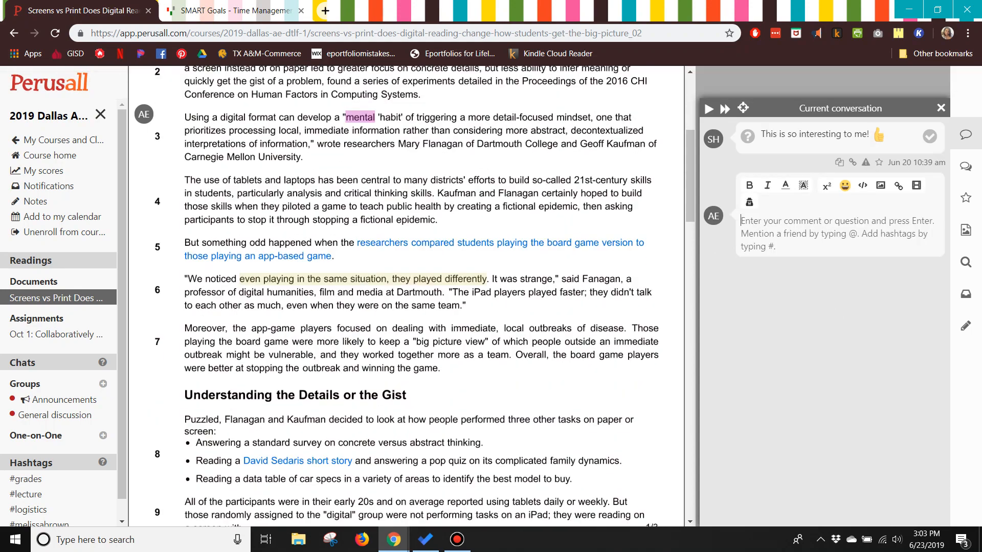
pyautogui.scroll(-6, 409, 312)
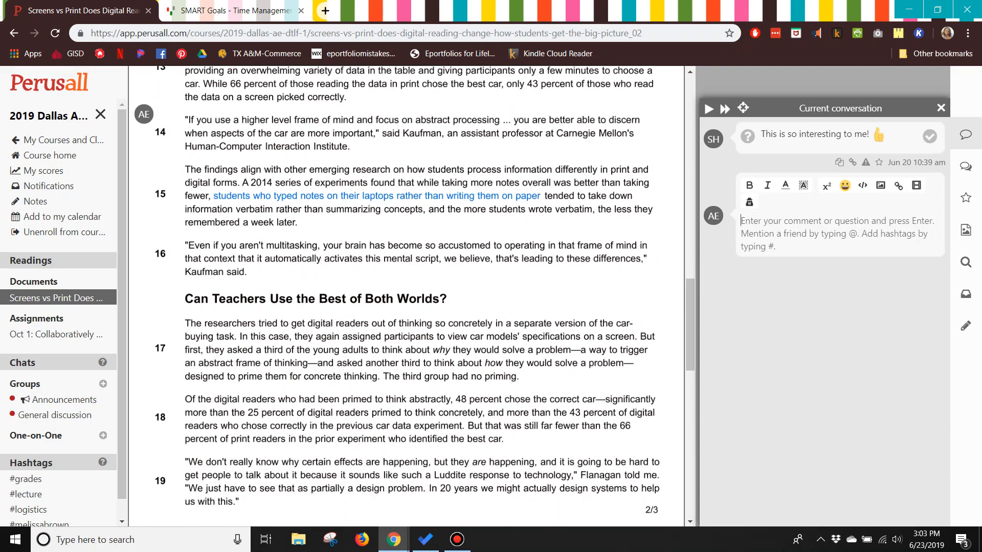
pyautogui.scroll(12, 409, 312)
pyautogui.scroll(6, 409, 312)
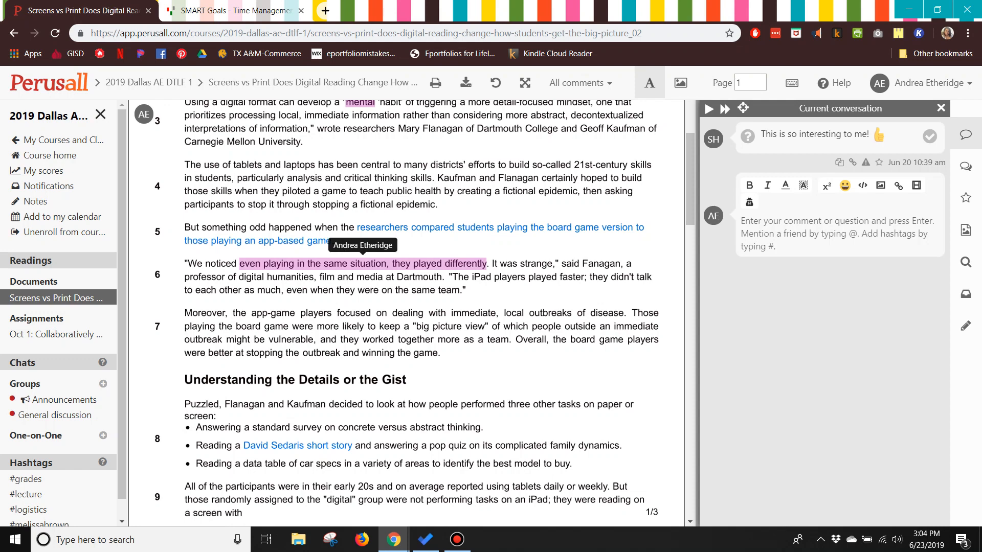
pyautogui.scroll(3, 409, 312)
pyautogui.scroll(3, 419, 312)
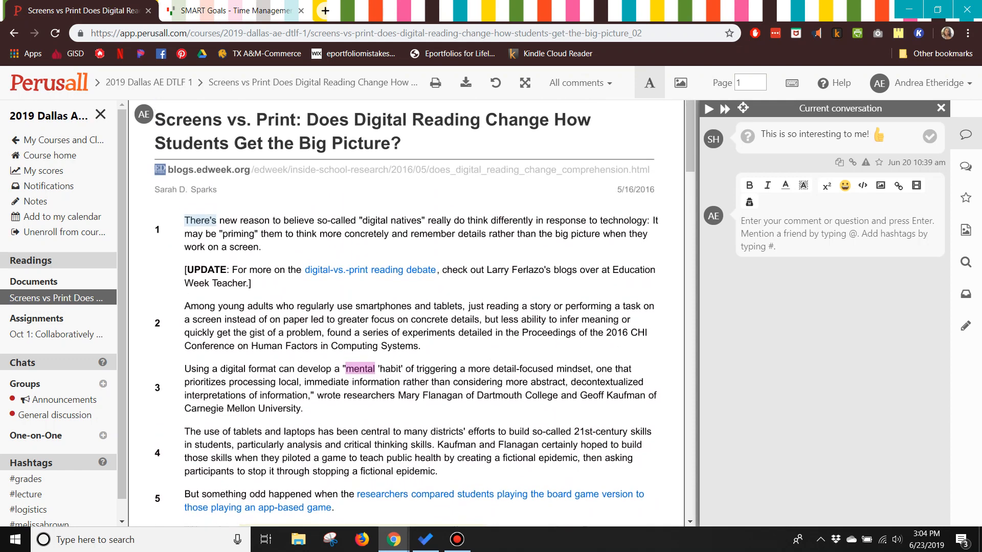
pyautogui.scroll(-6, 363, 235)
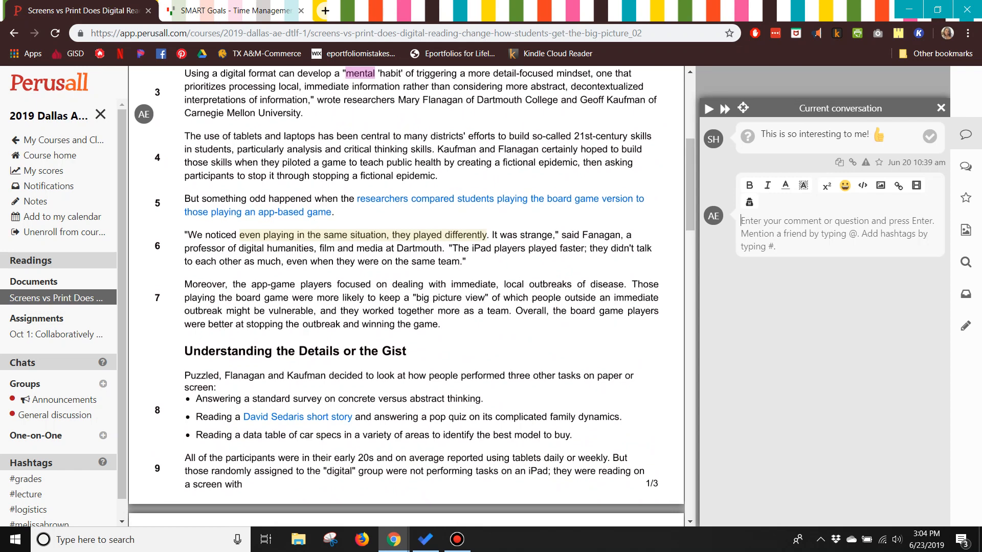
# - Open the conversation on "even playing in the same situation, they played differently" and scroll through the whole reading
pyautogui.click(363, 235)
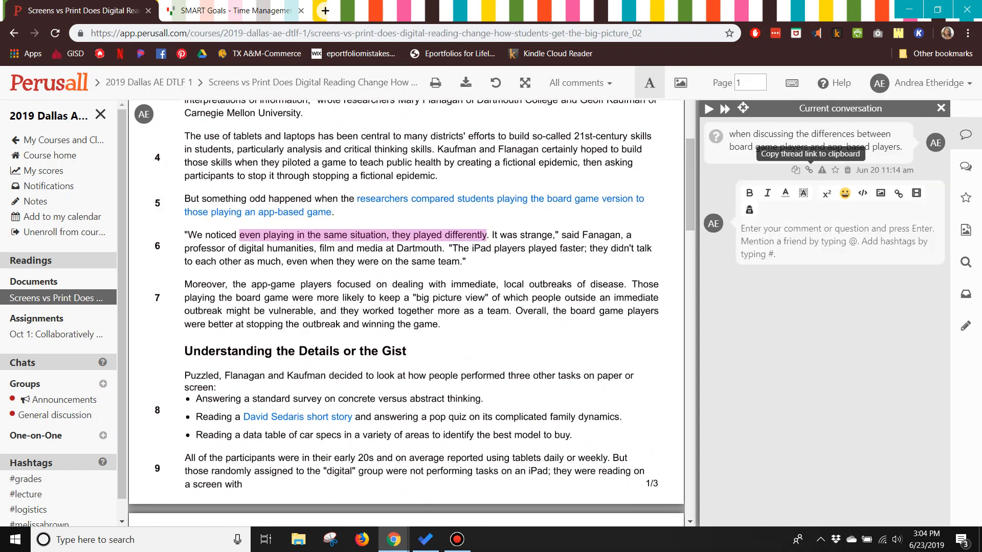
pyautogui.scroll(-10, 407, 297)
pyautogui.scroll(-10, 407, 297)
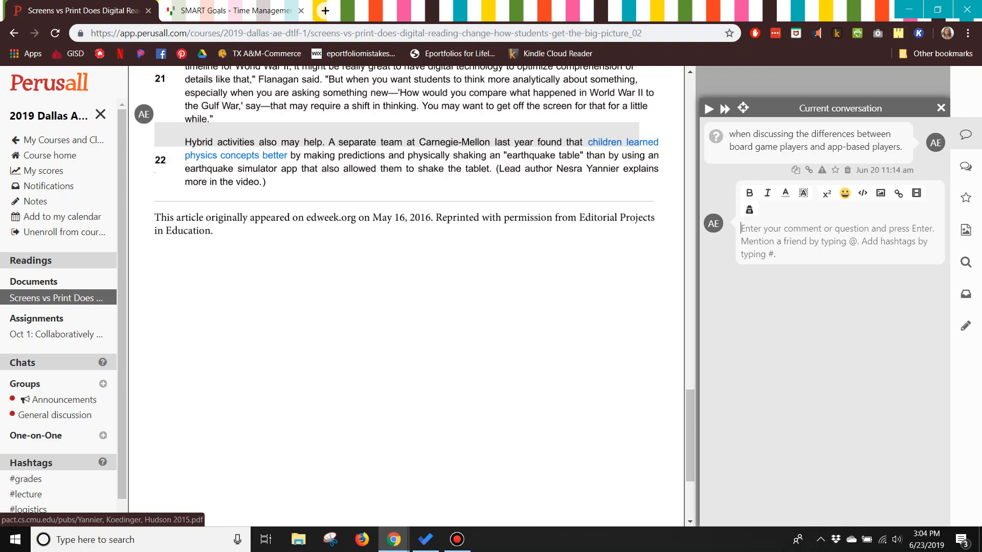
pyautogui.scroll(2, 407, 296)
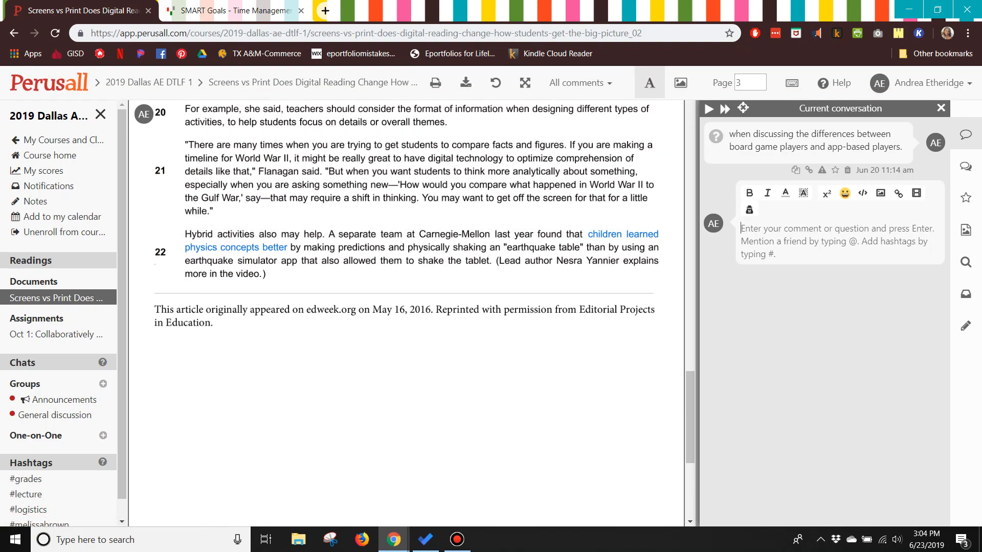
pyautogui.scroll(13, 406, 297)
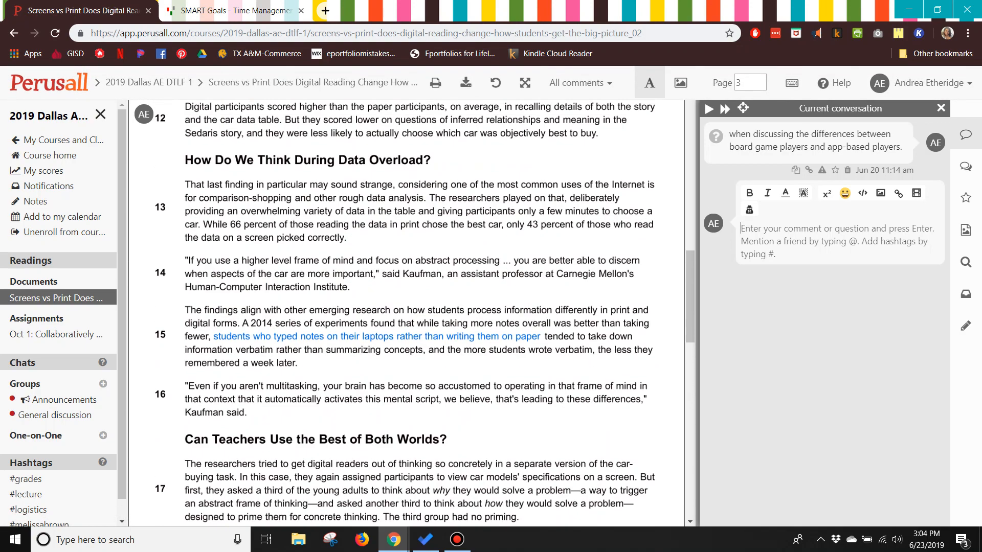
pyautogui.scroll(15, 410, 248)
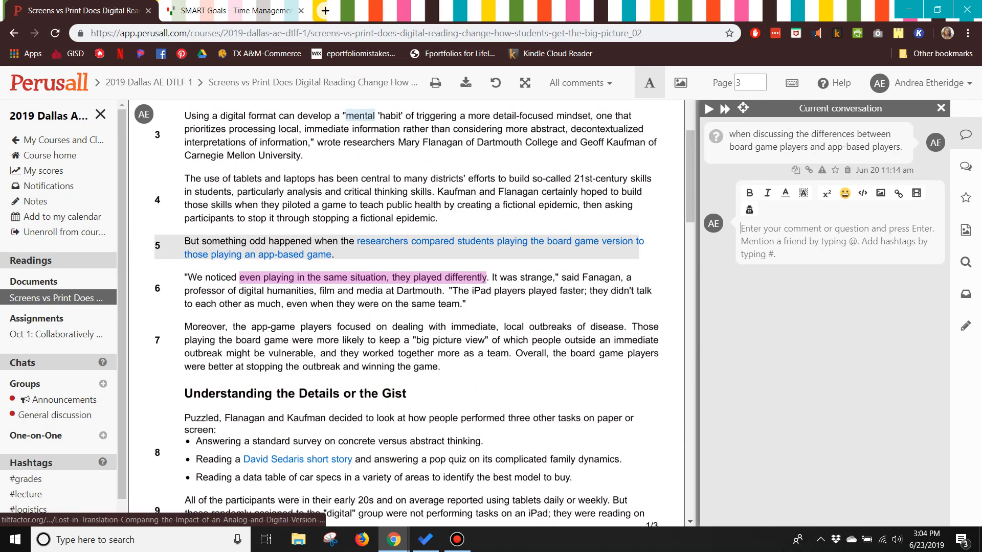
pyautogui.scroll(4, 409, 255)
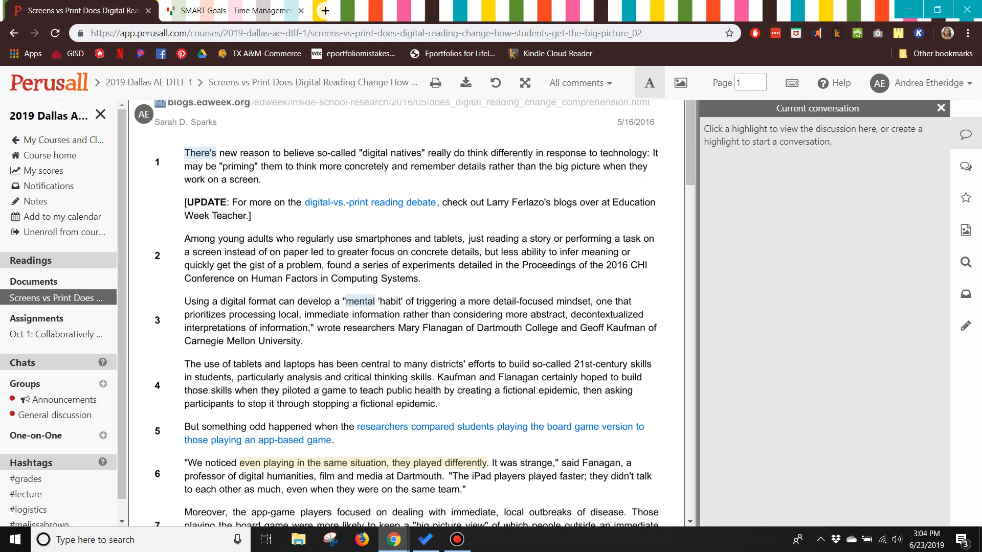
# - Open the all-conversations list and view the question thread on "trigger an abstract frame of thinking"
pyautogui.click(966, 166)
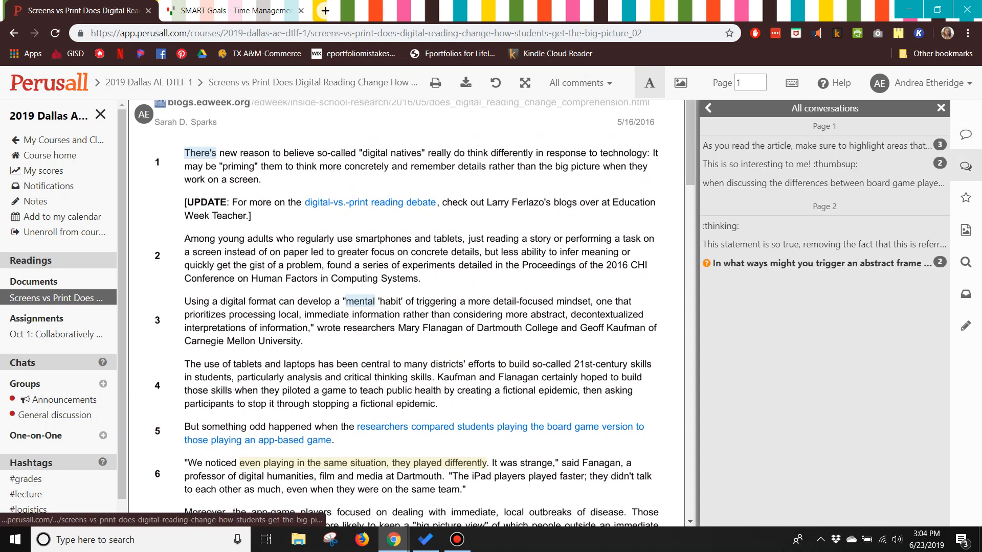
pyautogui.scroll(-15, 407, 296)
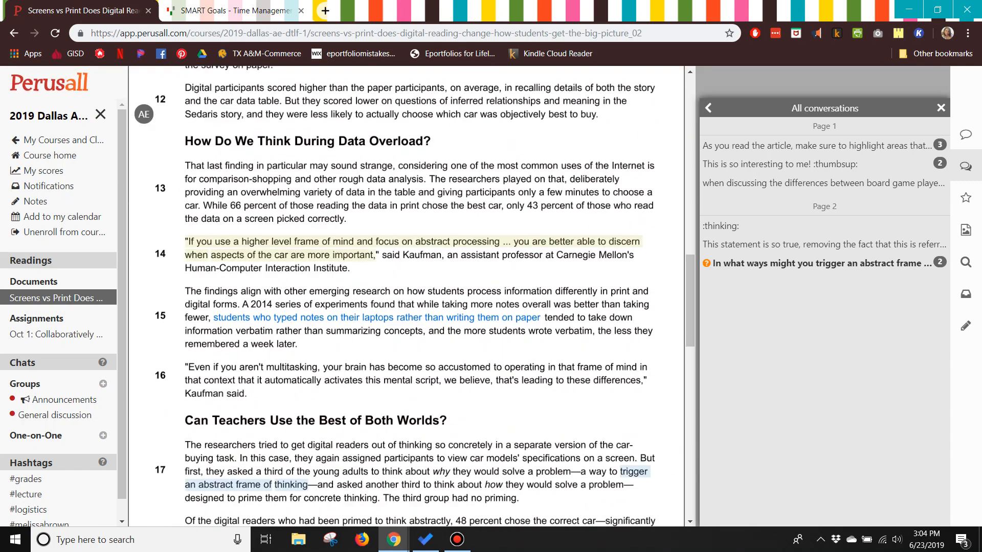
pyautogui.click(634, 471)
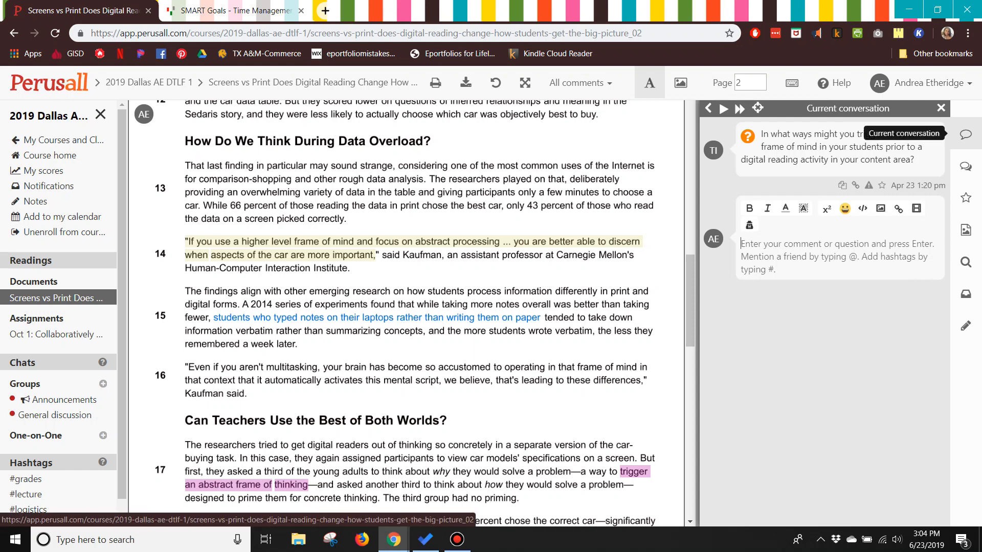
# - Jump from the all-conversations list to the "when discussing" and "This is so interesting to me!" threads
pyautogui.click(966, 166)
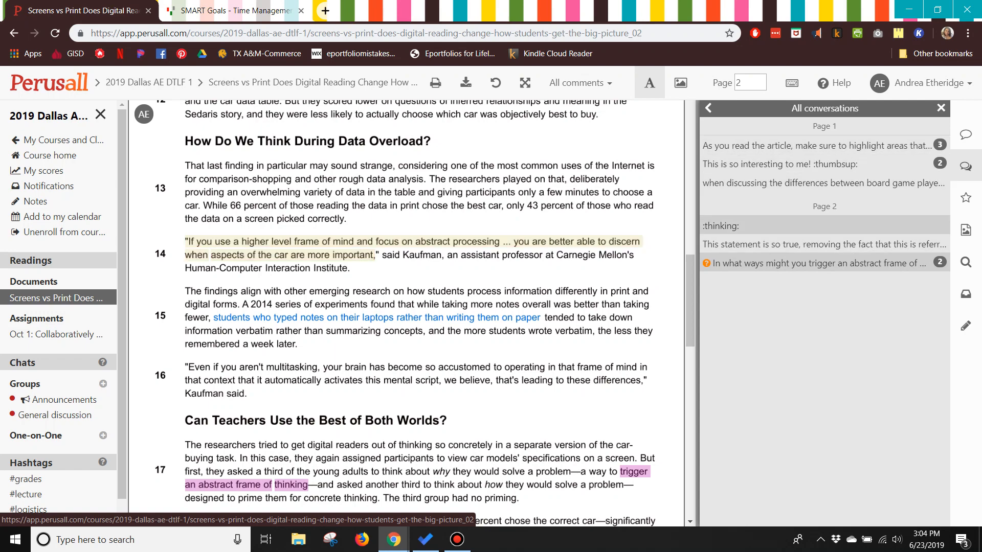
pyautogui.click(817, 145)
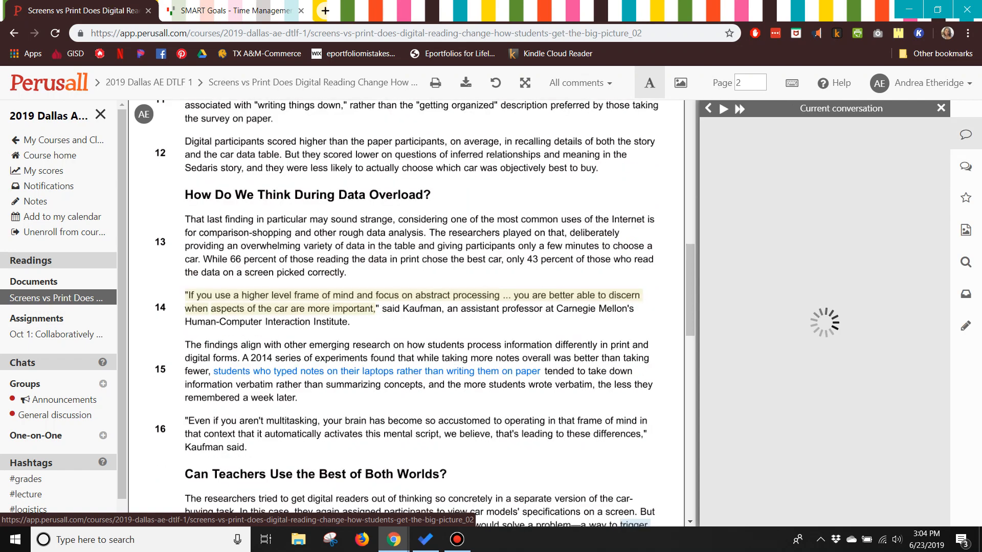
pyautogui.click(965, 167)
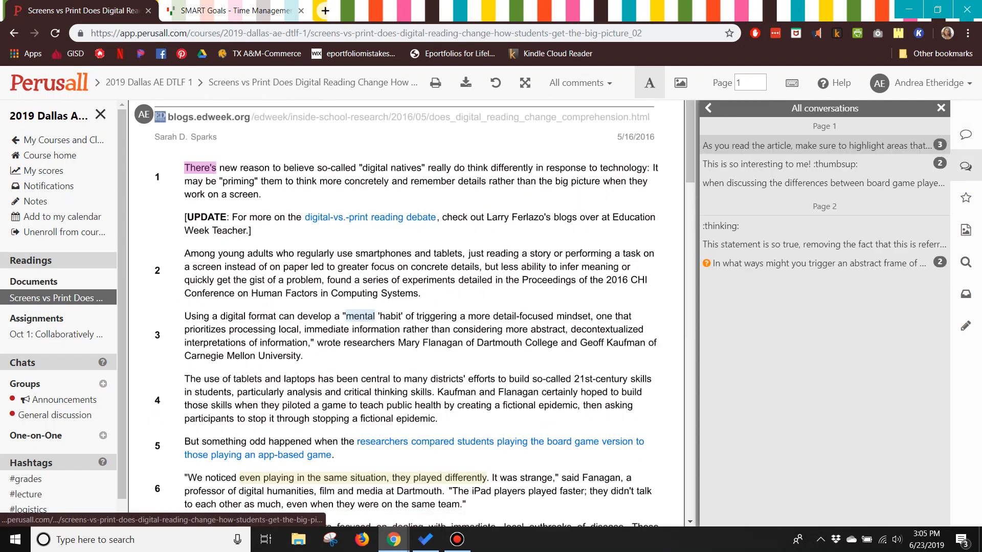
pyautogui.click(838, 164)
pyautogui.click(965, 166)
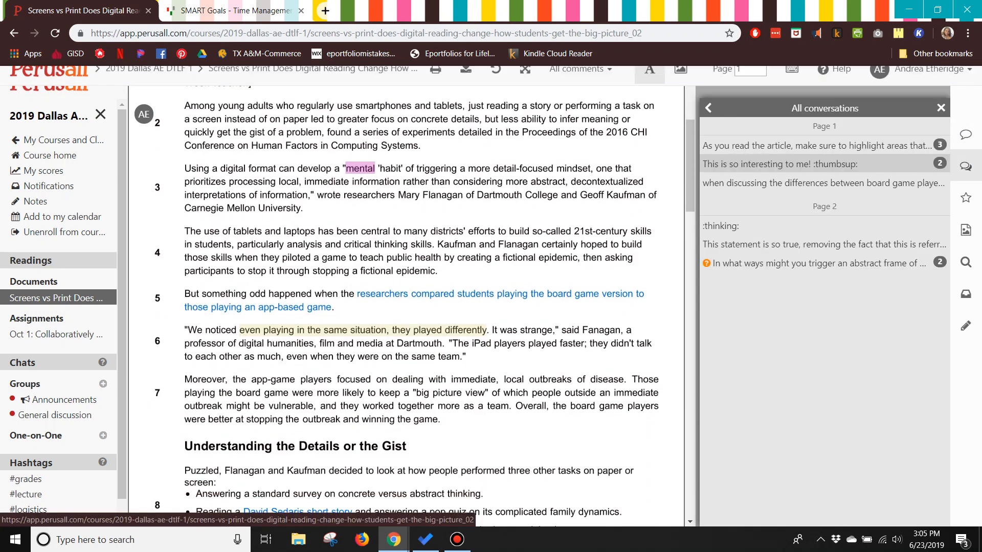
pyautogui.click(824, 183)
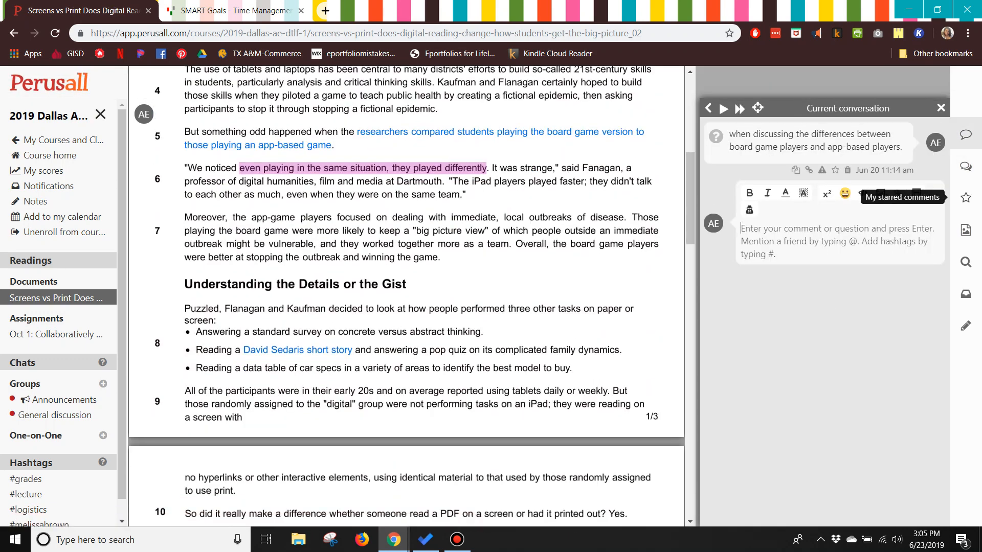
# - Open the "This statement is so true" thread from the all-conversations list and scroll back to the reading's top
pyautogui.click(965, 167)
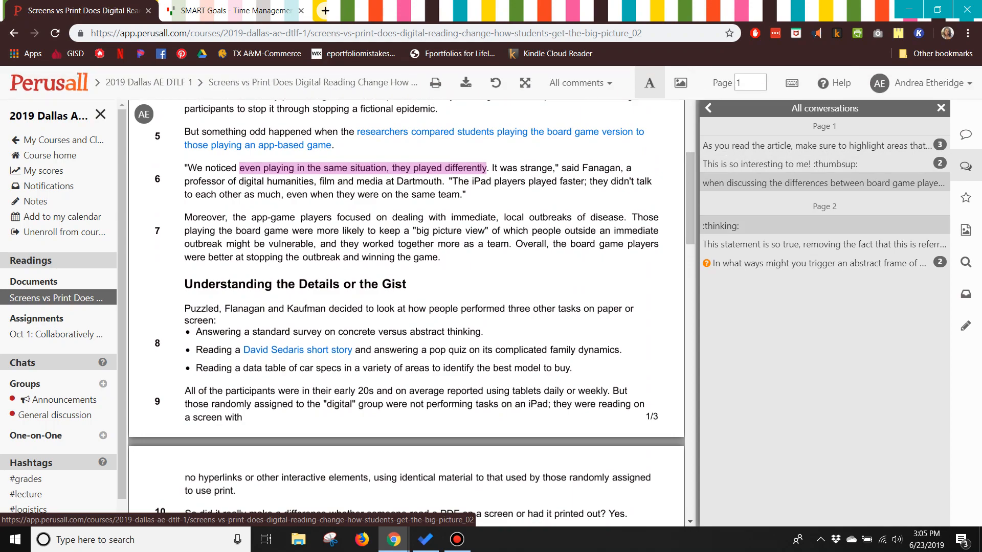
pyautogui.click(823, 244)
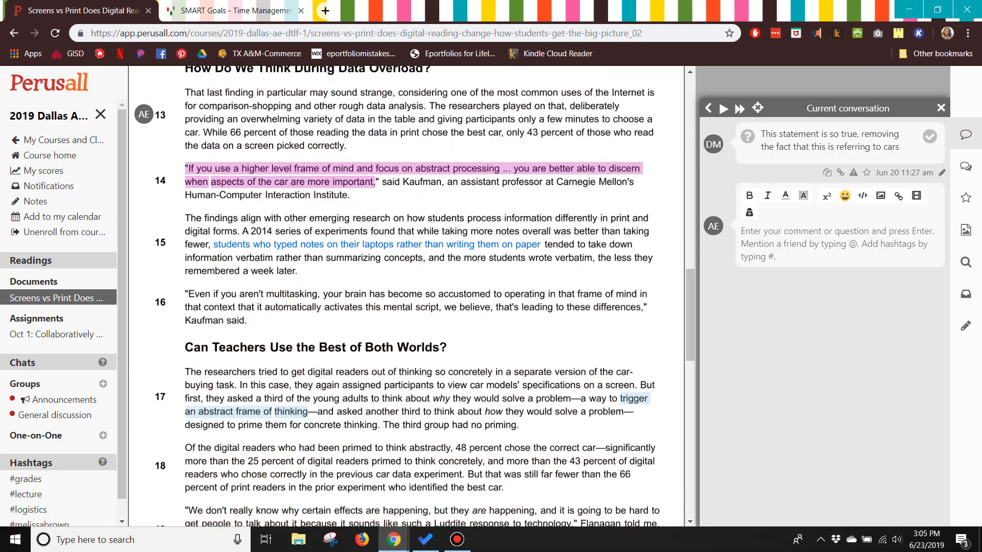
pyautogui.scroll(-8, 410, 296)
pyautogui.scroll(9, 409, 297)
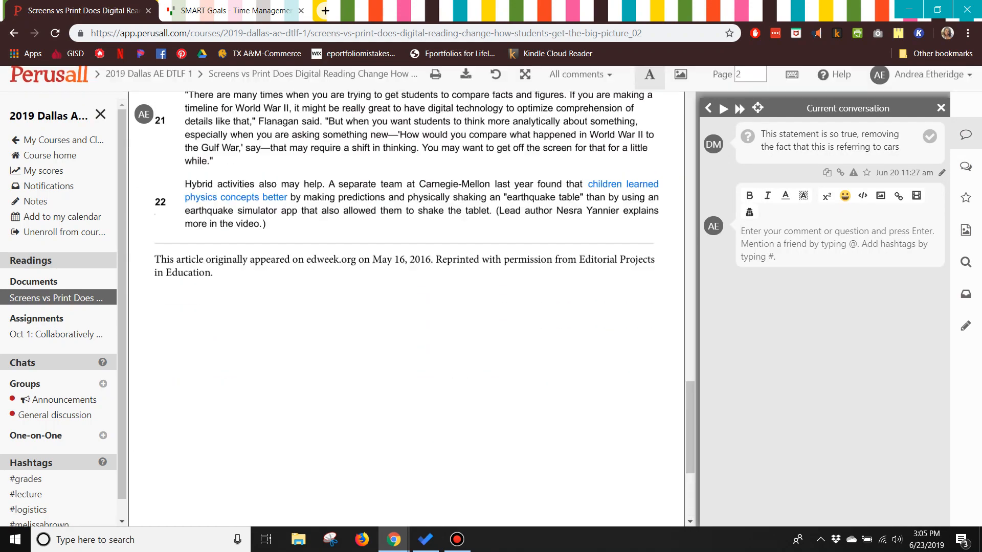
pyautogui.scroll(10, 409, 307)
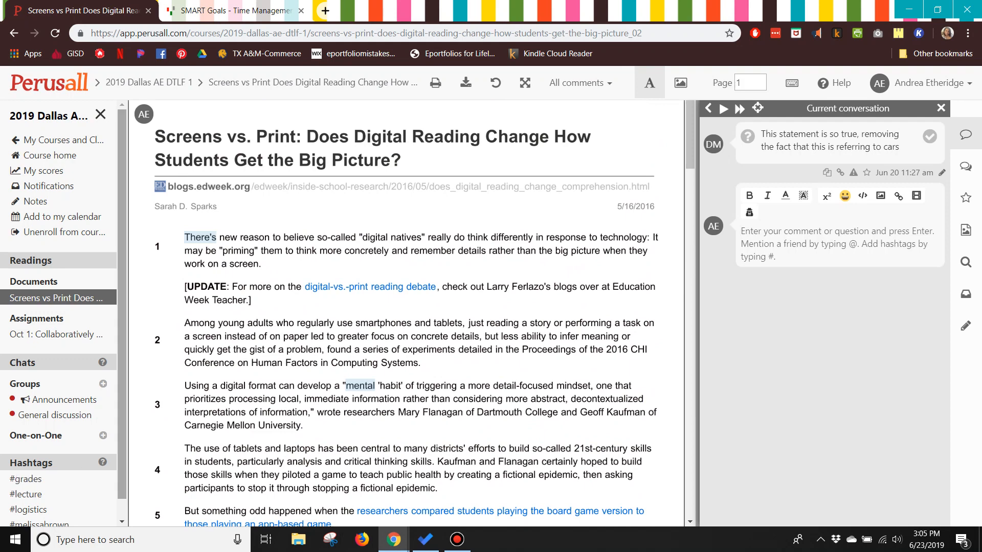
# - Open the Announcements and General discussion group chats of the course
pyautogui.scroll(-1, 59, 358)
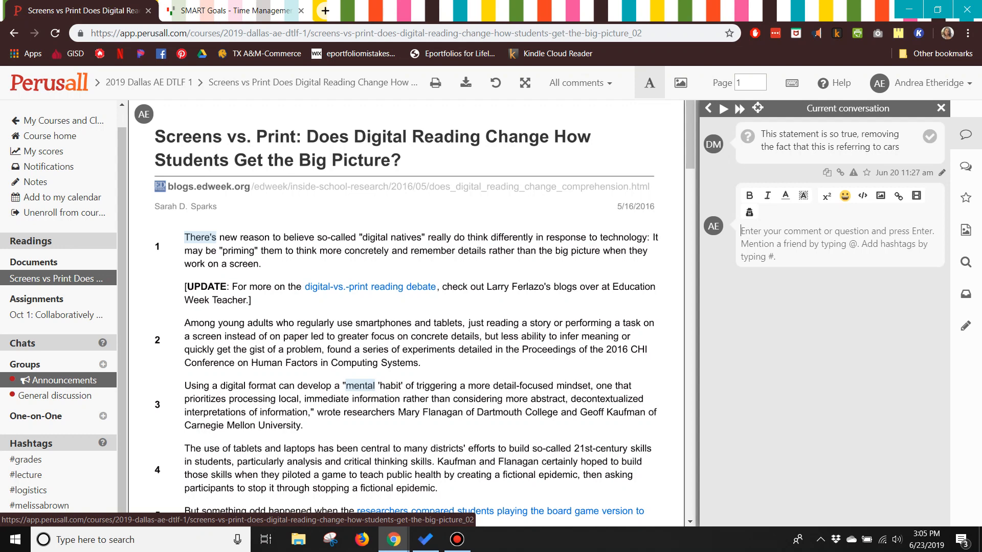
pyautogui.click(59, 380)
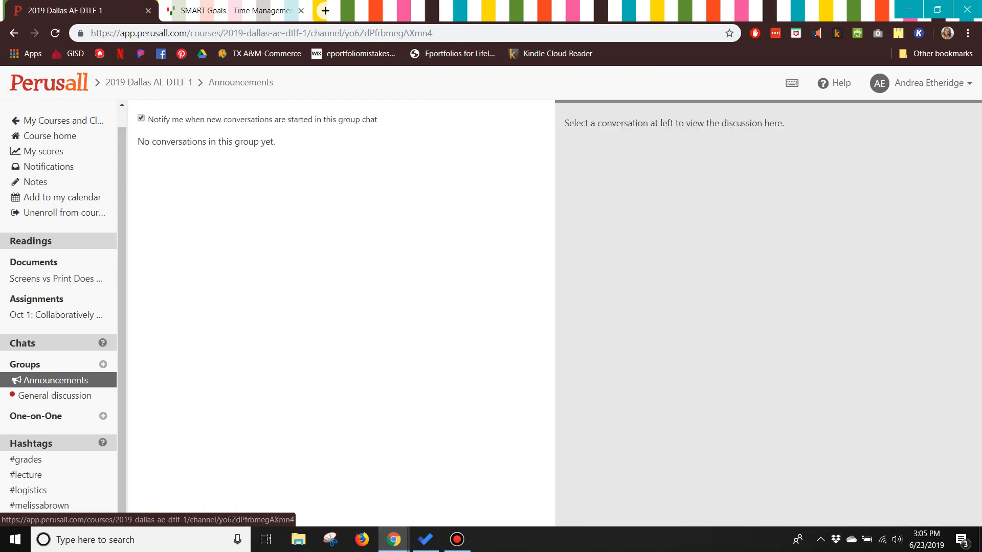
pyautogui.click(54, 396)
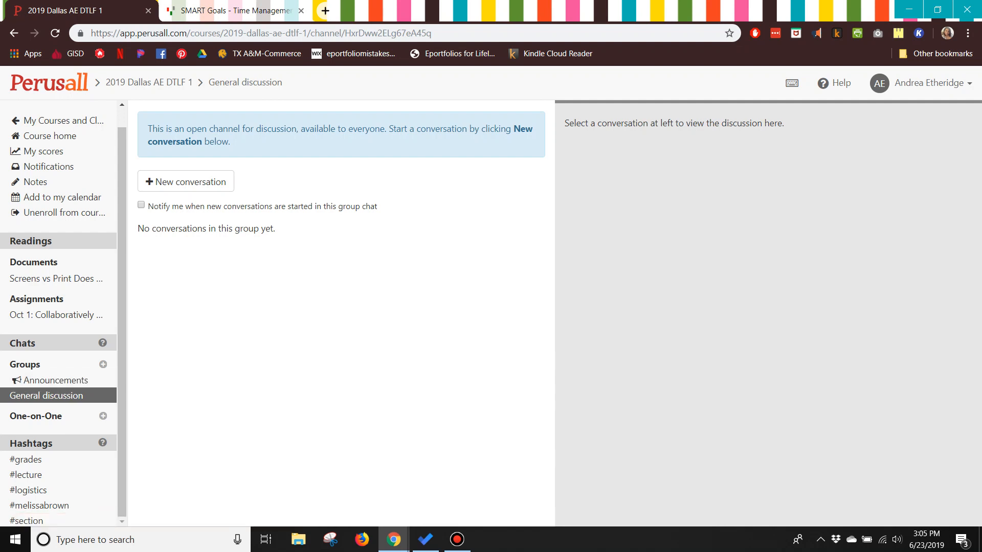
# - Open the account menu, then view the course's My scores and Notifications pages
pyautogui.click(920, 82)
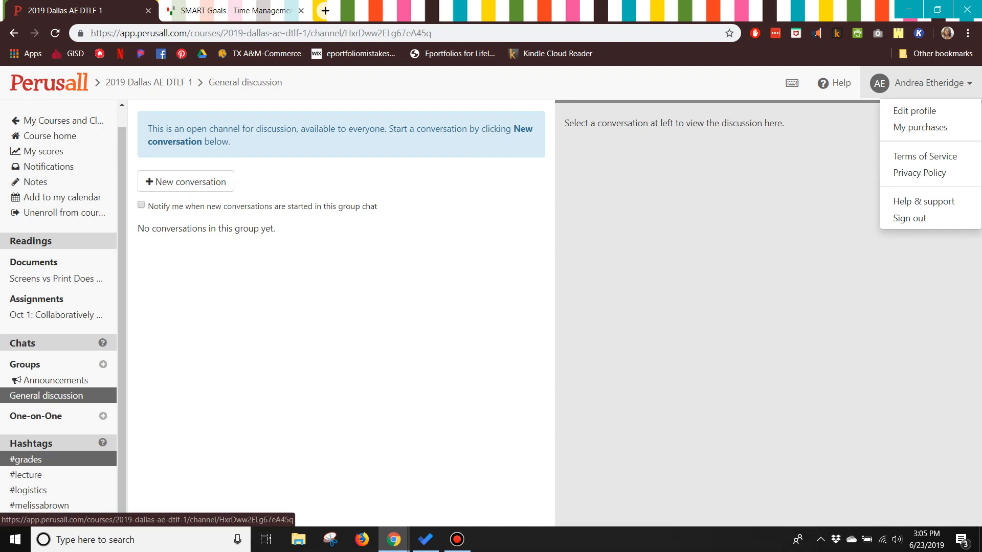
pyautogui.scroll(1, 52, 459)
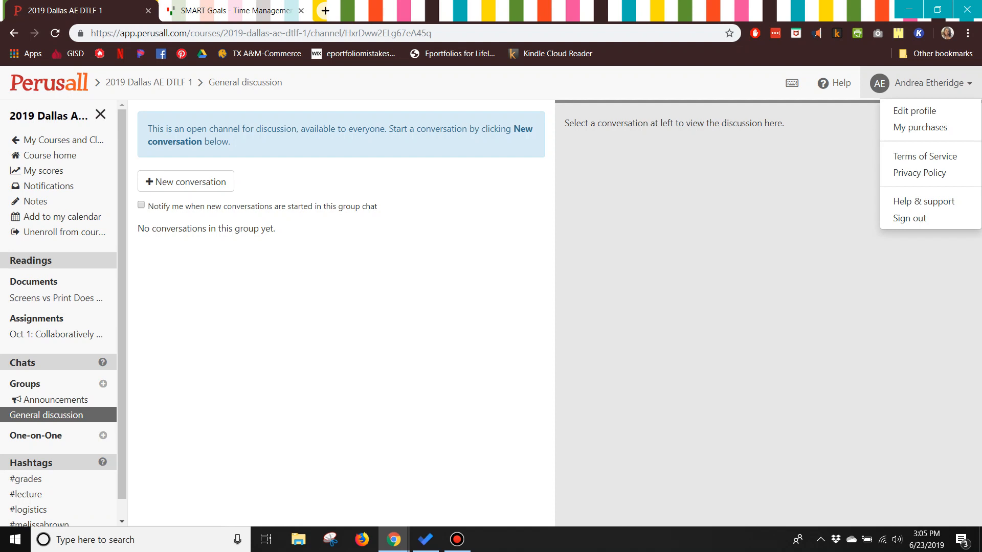
pyautogui.click(44, 170)
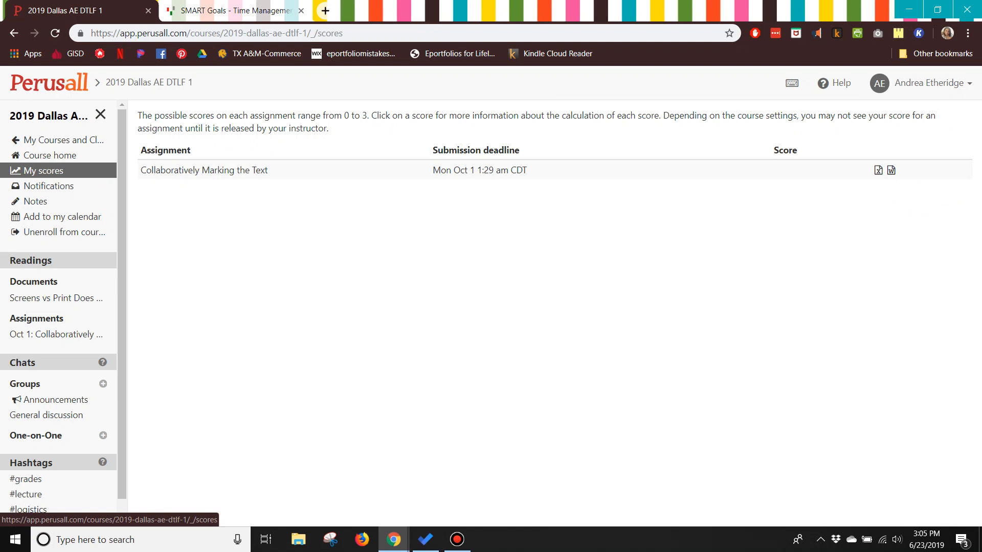
pyautogui.click(49, 186)
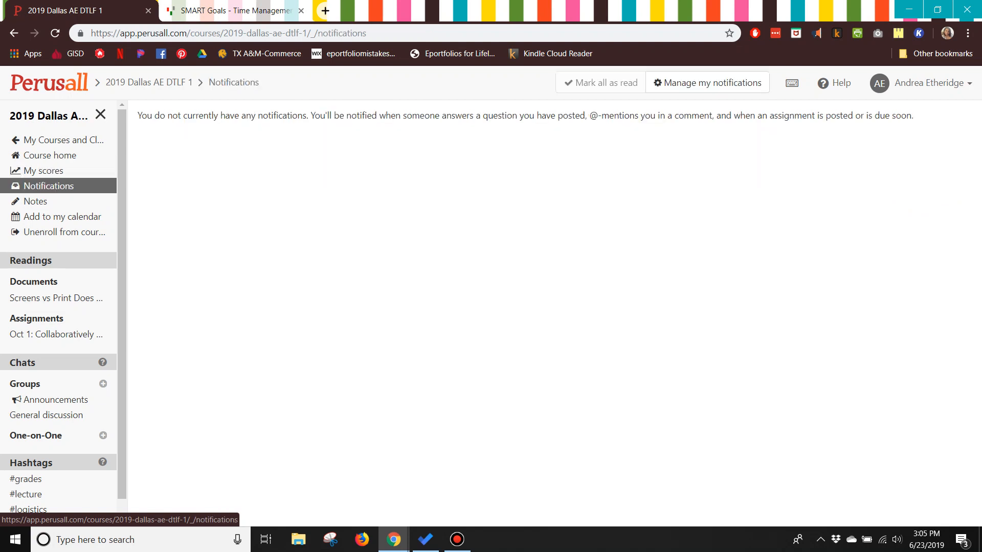
pyautogui.moveTo(589, 115); pyautogui.dragTo(655, 116)
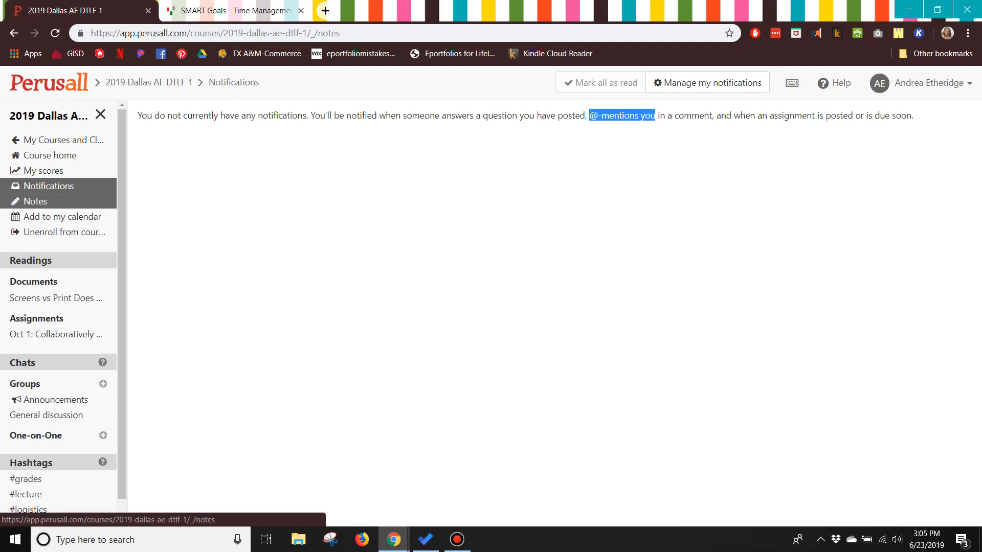
# - View the course's Notes page and the #lecture hashtag feed
pyautogui.click(36, 201)
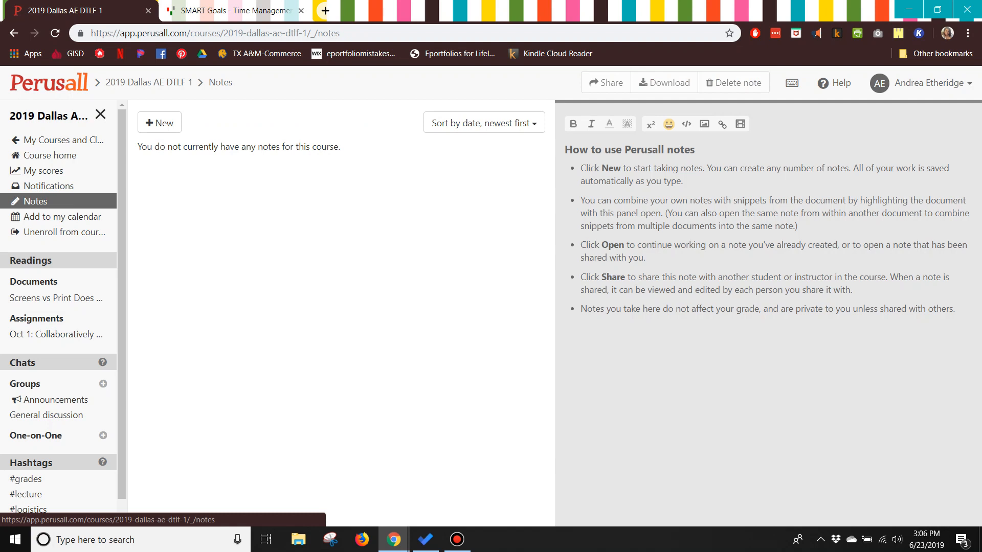
pyautogui.scroll(-1, 56, 232)
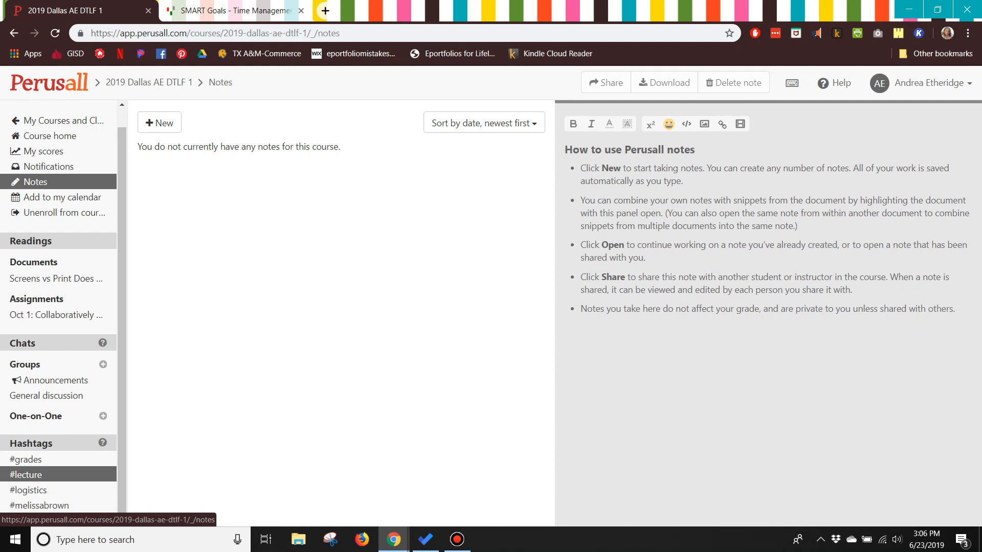
pyautogui.click(26, 474)
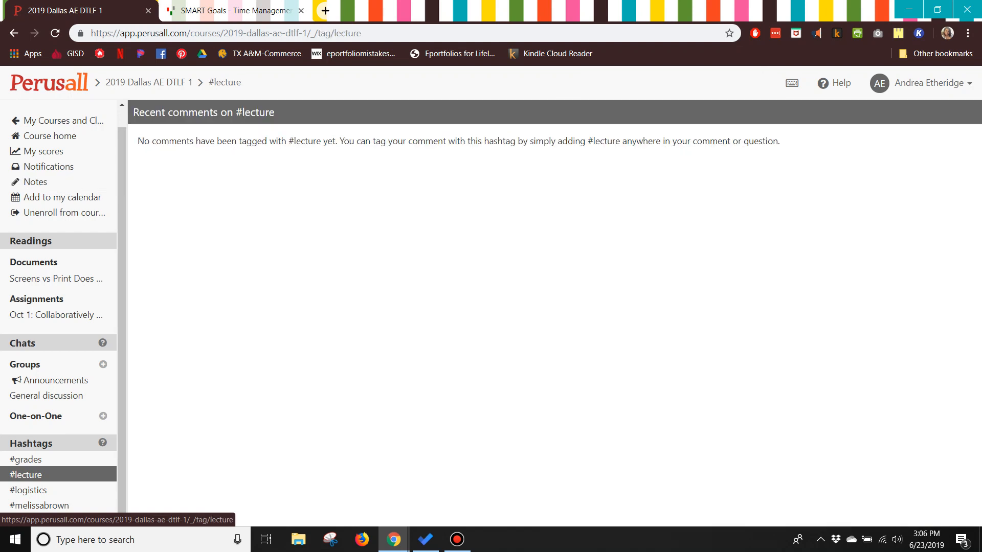